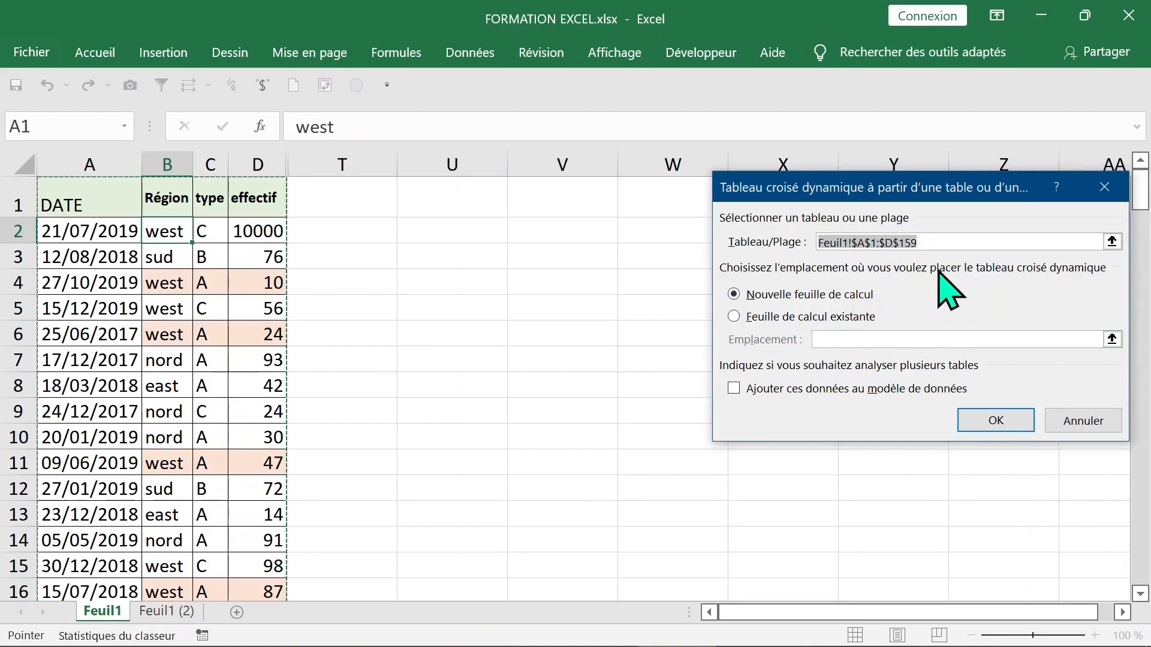
Step: Create a pivot table from Feuil1!$A$1:$D$159 on a new worksheet with Région as the row field
click(1002, 421)
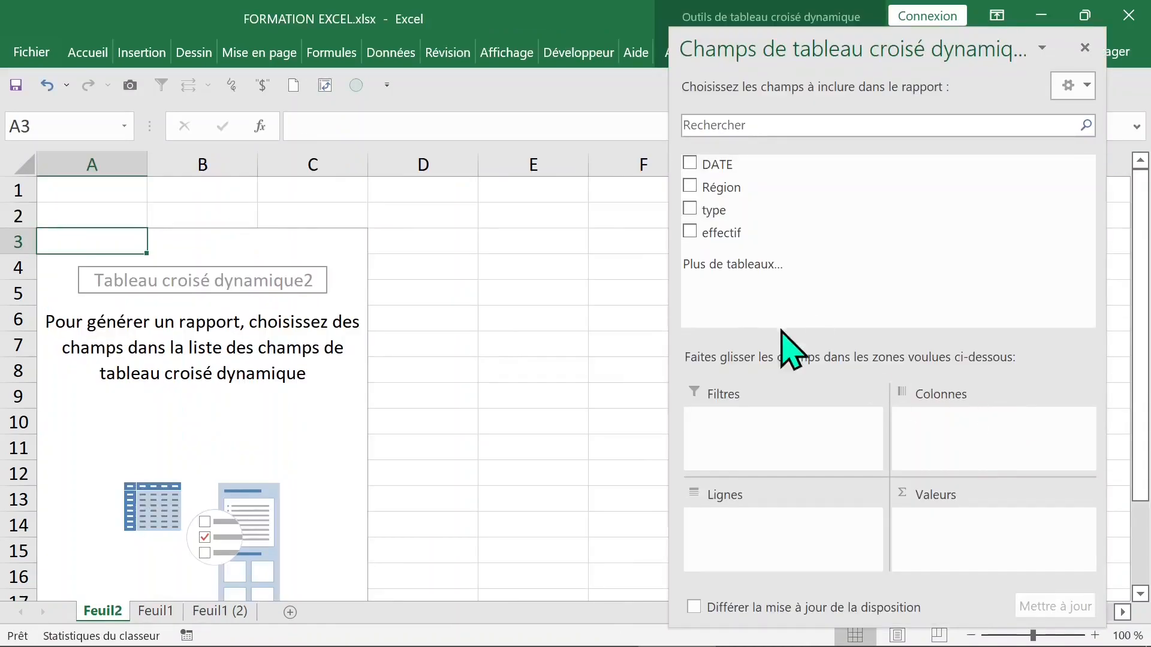
click(696, 191)
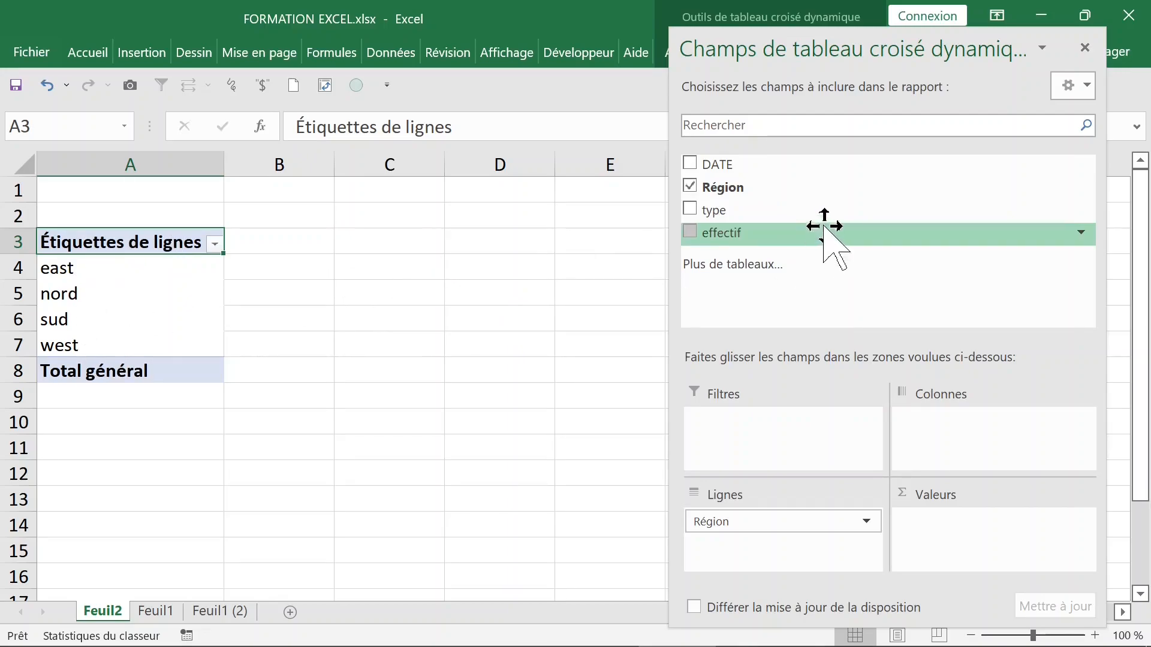
Step: Add Région to the pivot table's values to count the records per region, and check the counts and grand total
drag(783, 188, 945, 534)
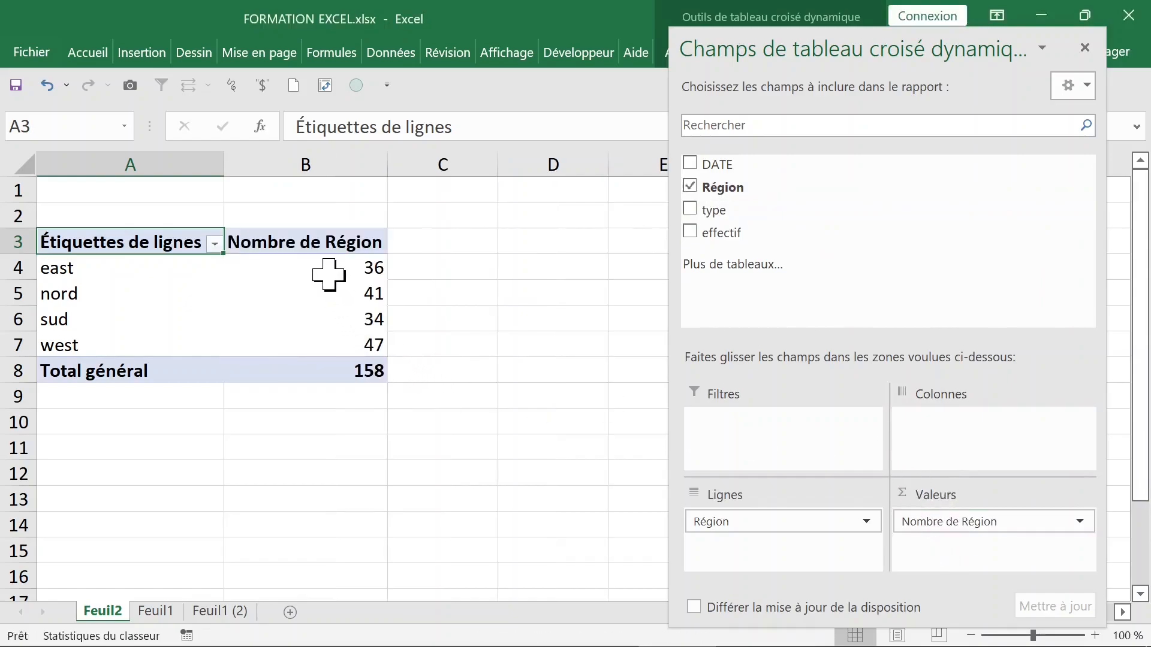
click(322, 271)
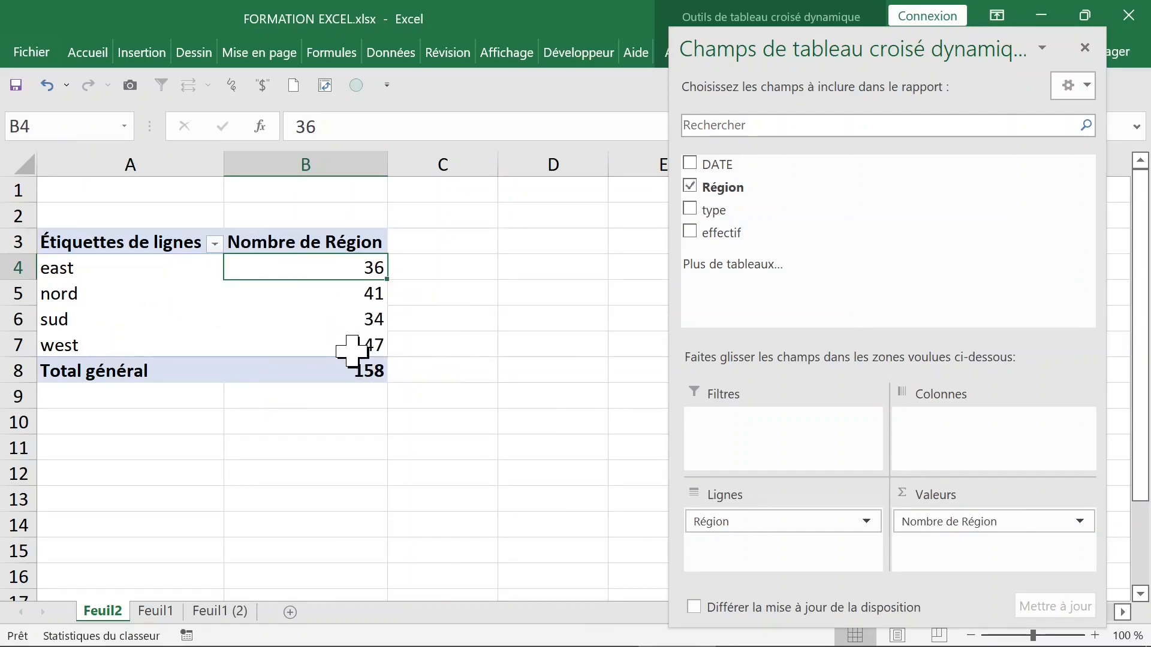
click(378, 376)
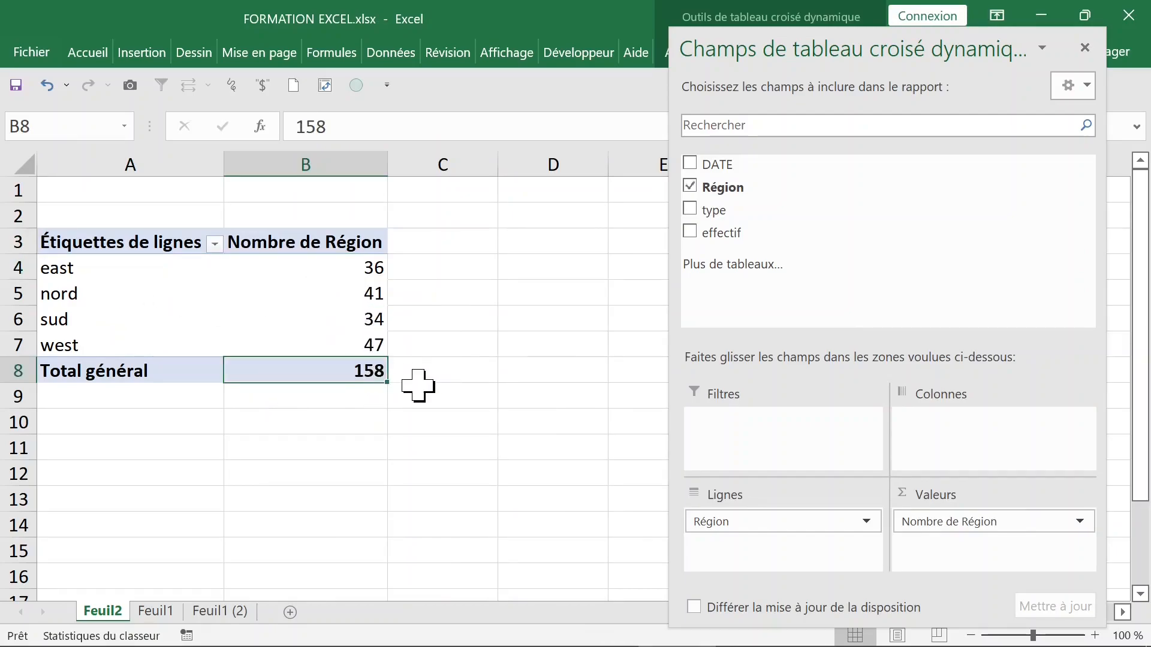
click(349, 288)
click(319, 262)
mouse_move(324, 264)
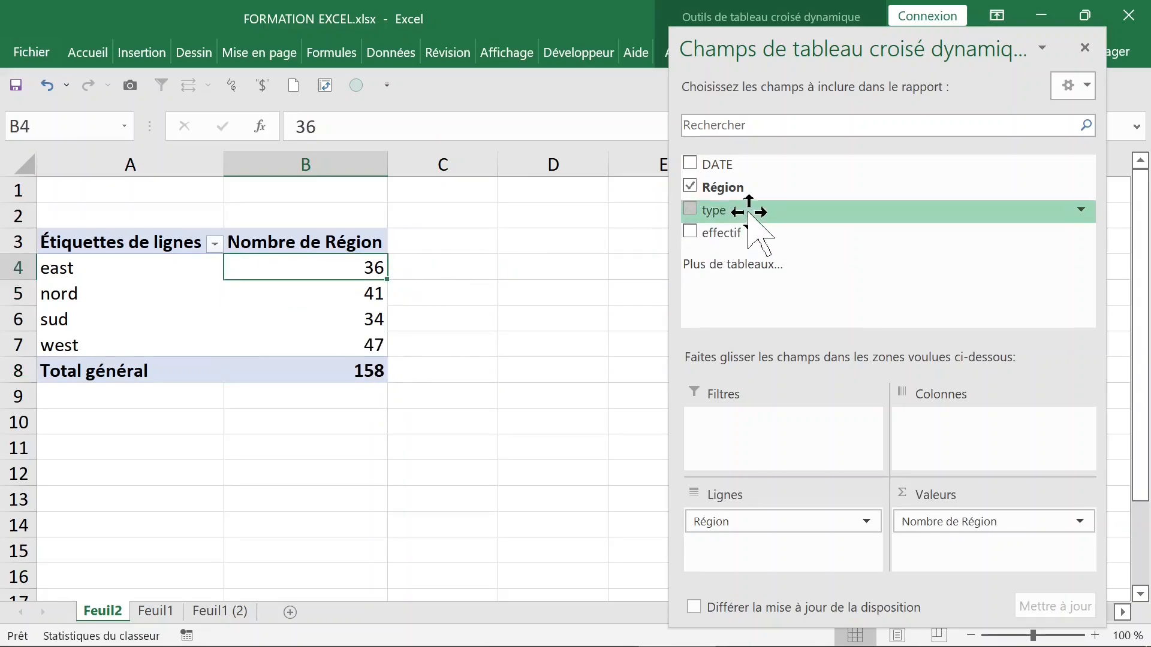
Step: Add Région to the values a second time and show that field as "% du total de la colonne"
drag(743, 189, 998, 574)
click(465, 241)
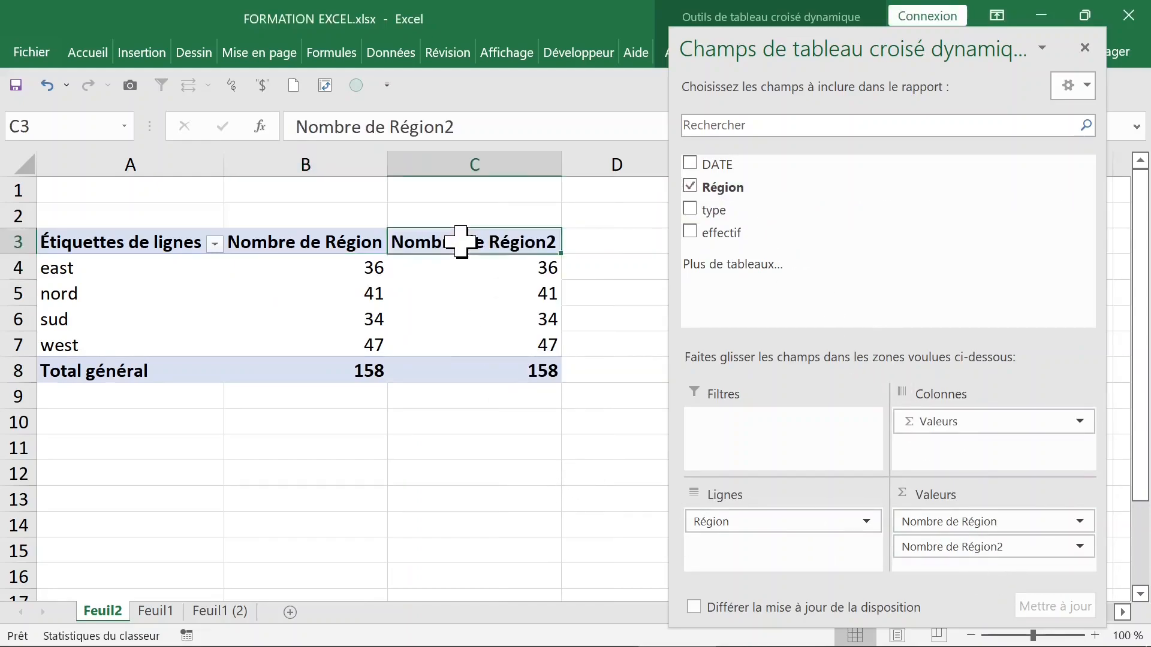
double_click(464, 242)
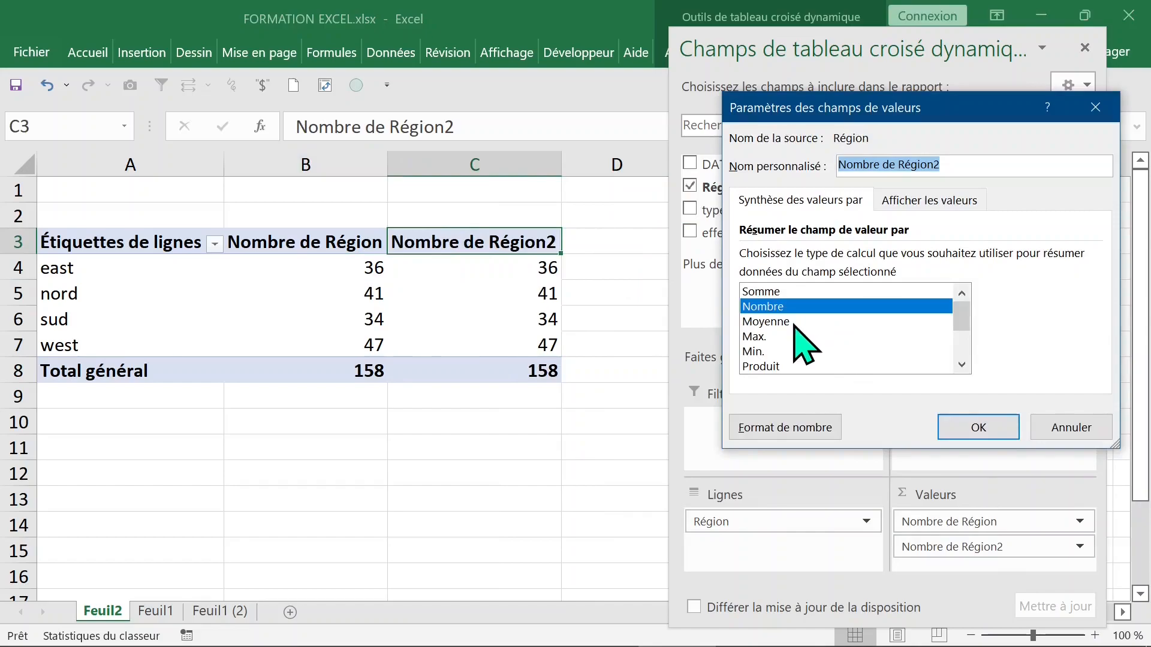
click(936, 200)
click(887, 256)
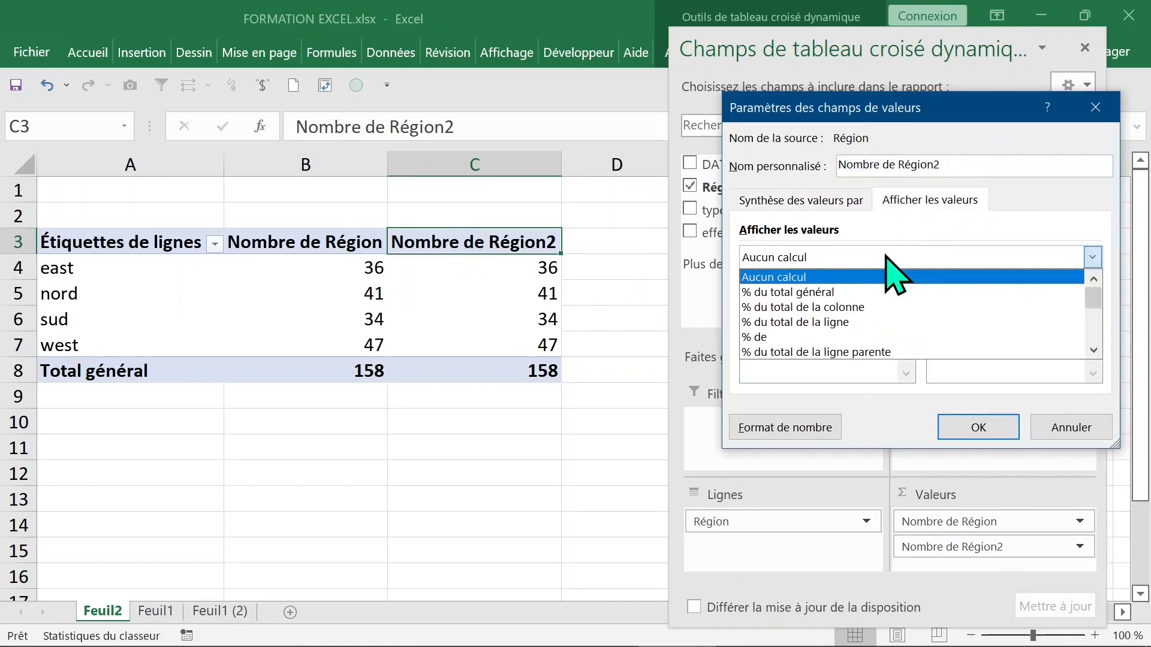
click(869, 307)
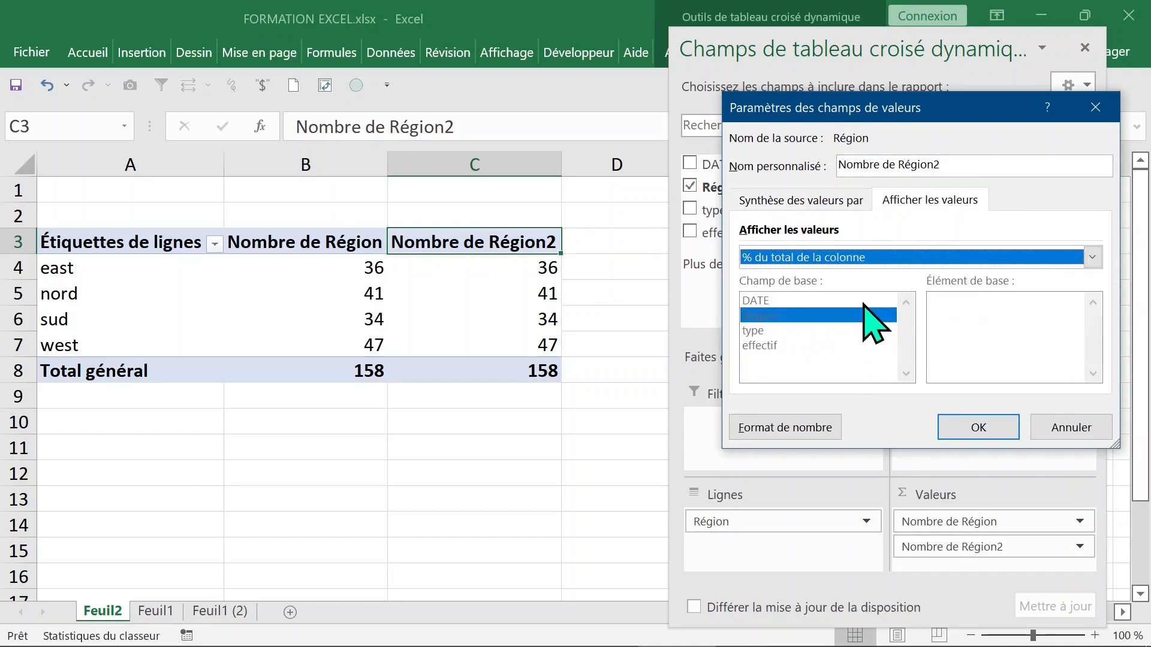
click(978, 427)
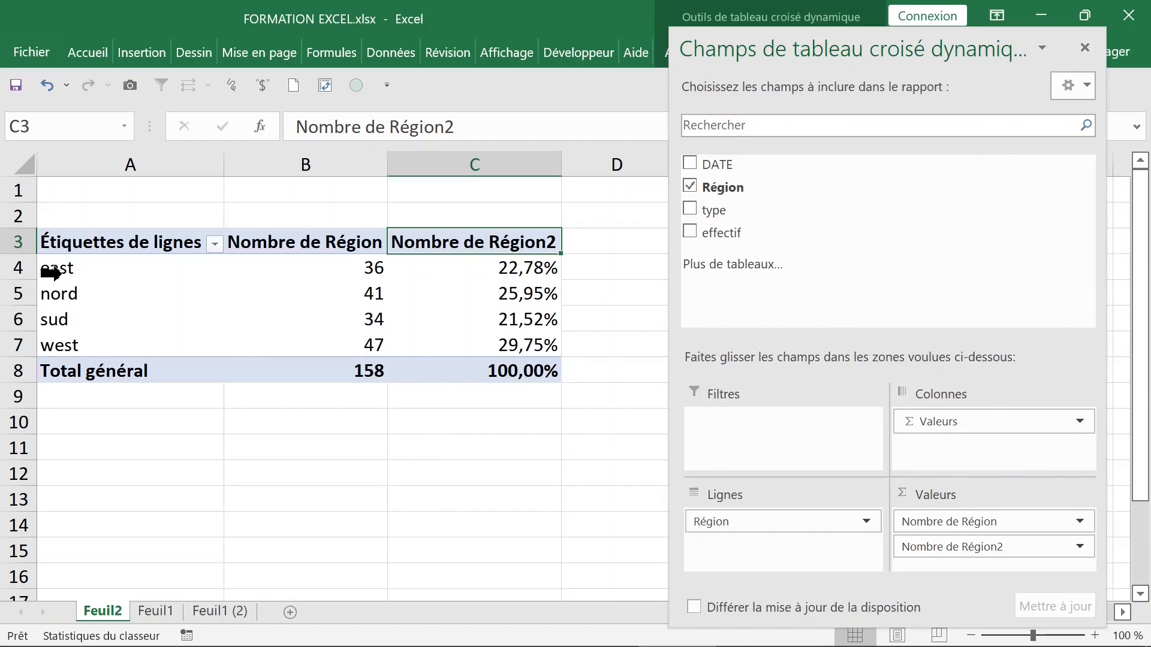
Step: Compare the pivot table's region labels and counts with the Région and effectif columns of the source data on Feuil1
click(83, 270)
click(84, 295)
click(85, 321)
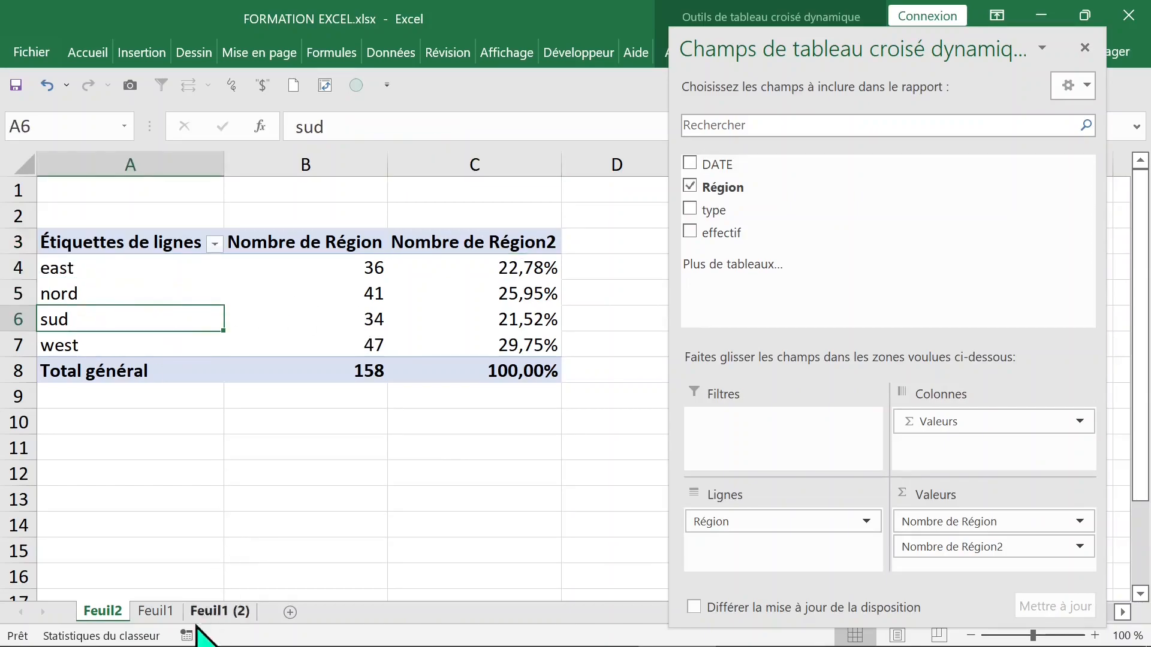
click(157, 611)
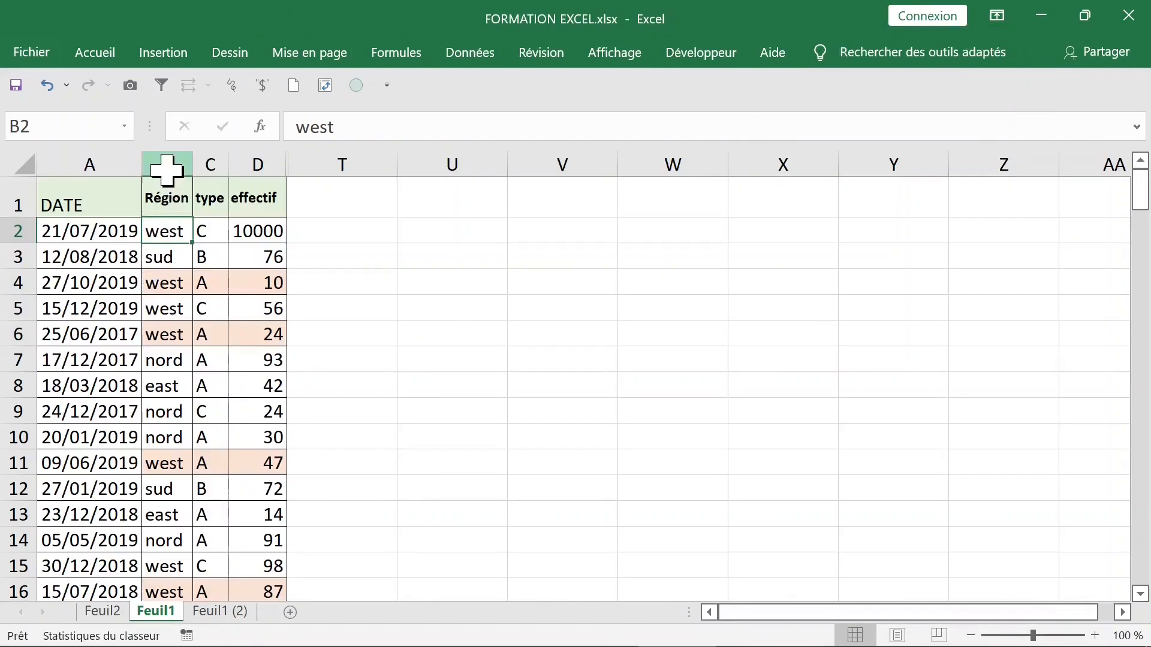
click(167, 171)
click(258, 159)
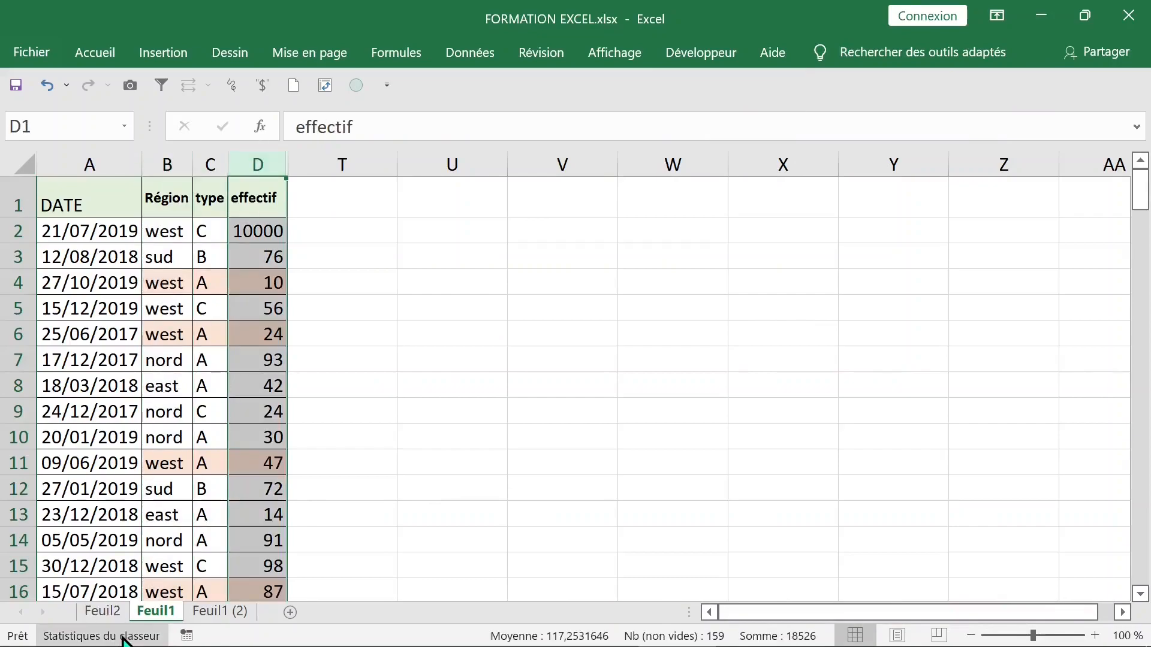
click(105, 611)
click(310, 274)
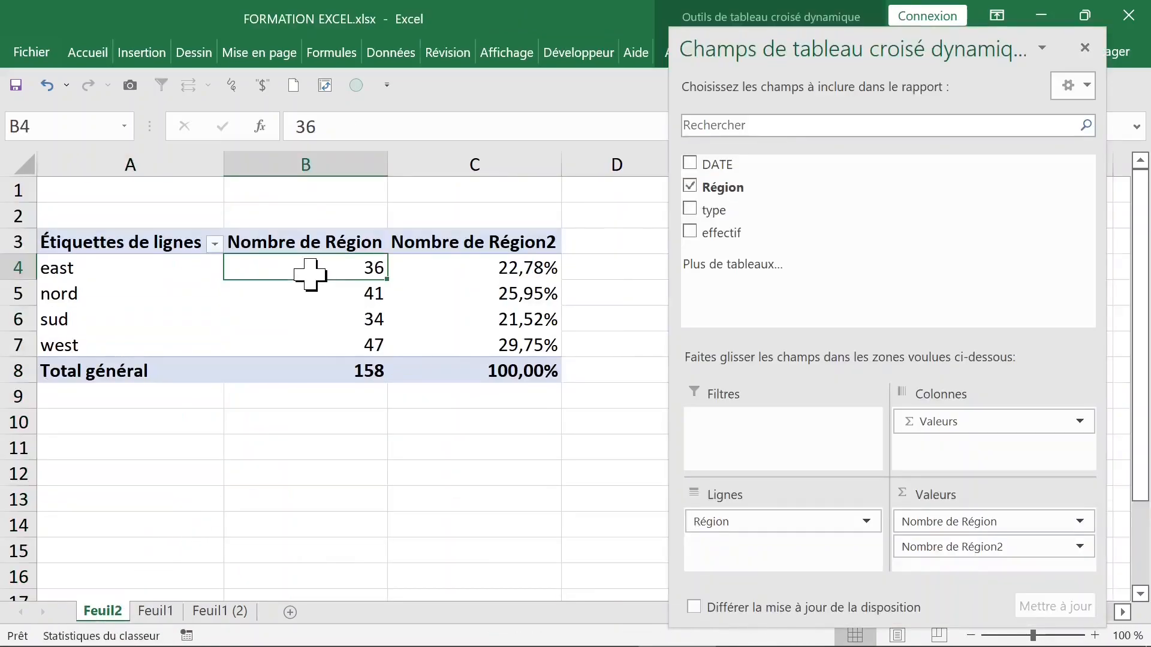
Step: Remove both Région value fields, "Nombre de Région" and "Nombre de Région2", from the pivot table
right_click(309, 246)
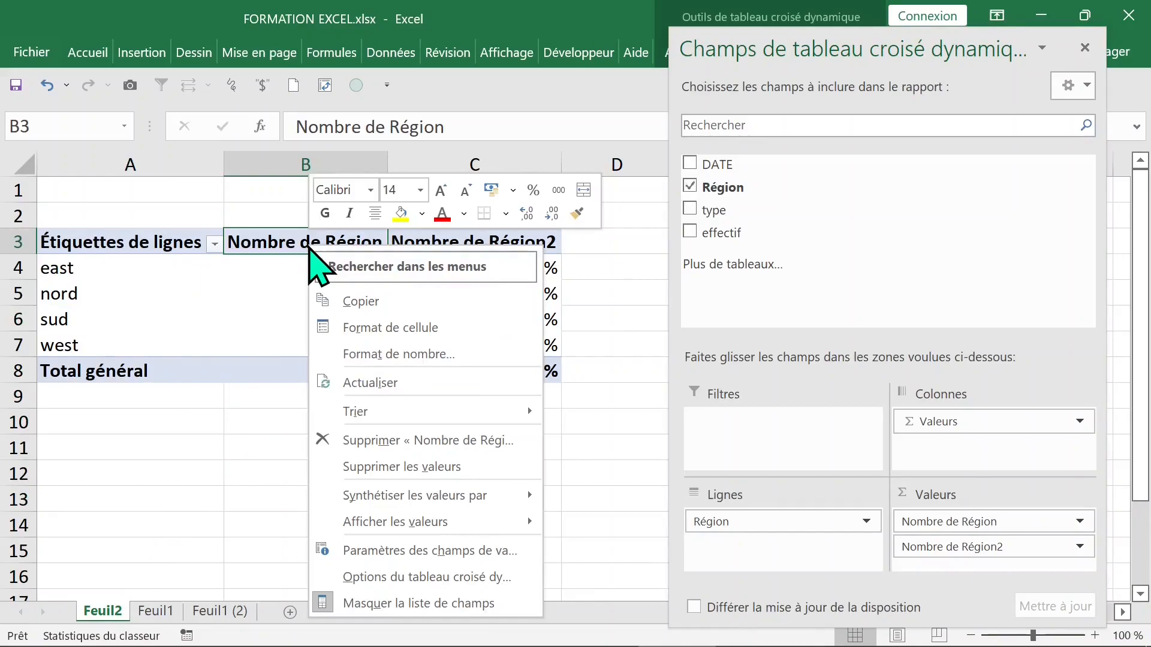
click(477, 440)
right_click(309, 245)
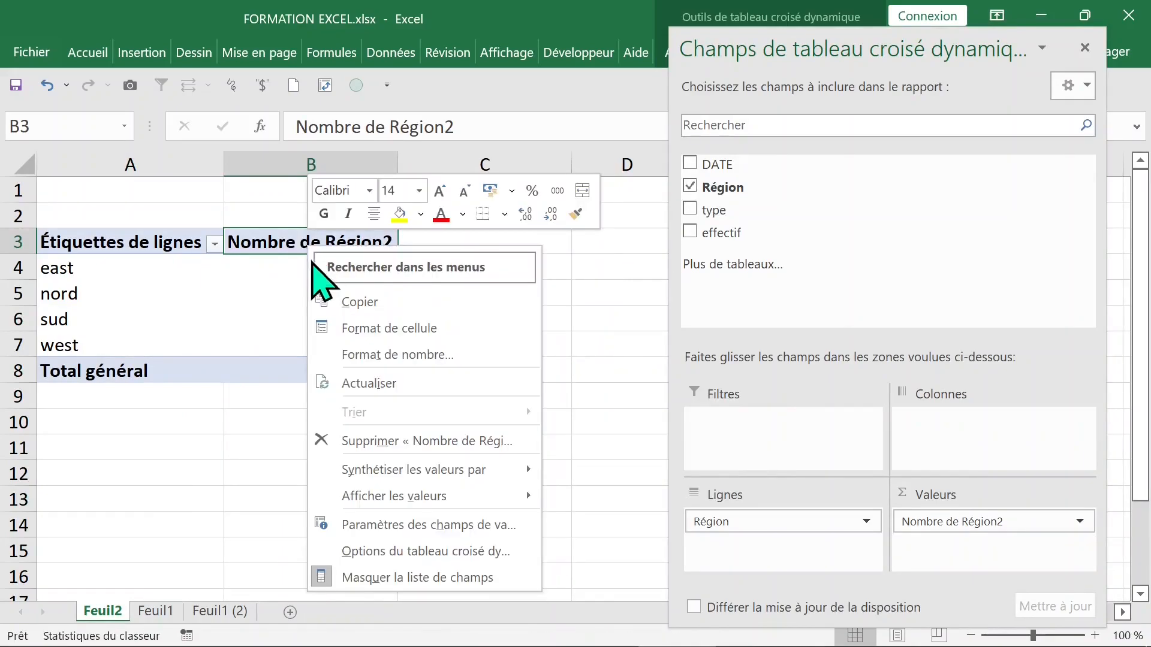
click(423, 449)
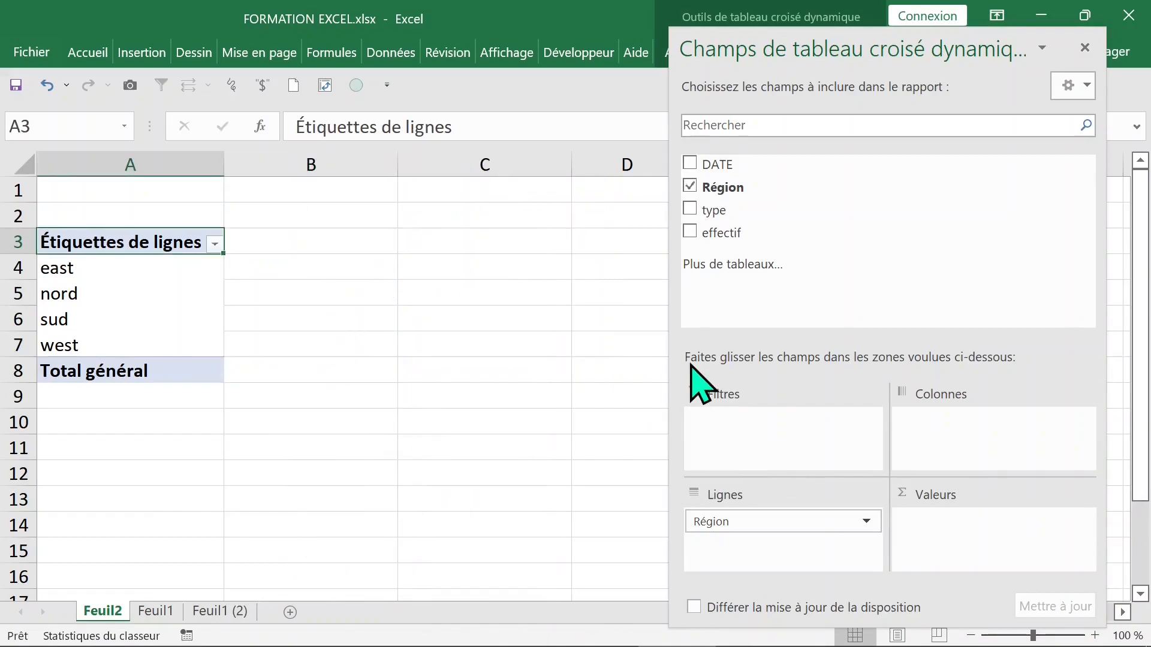
Step: Add effectif to the pivot table's values as a sum and check the figures per region
drag(758, 236, 966, 527)
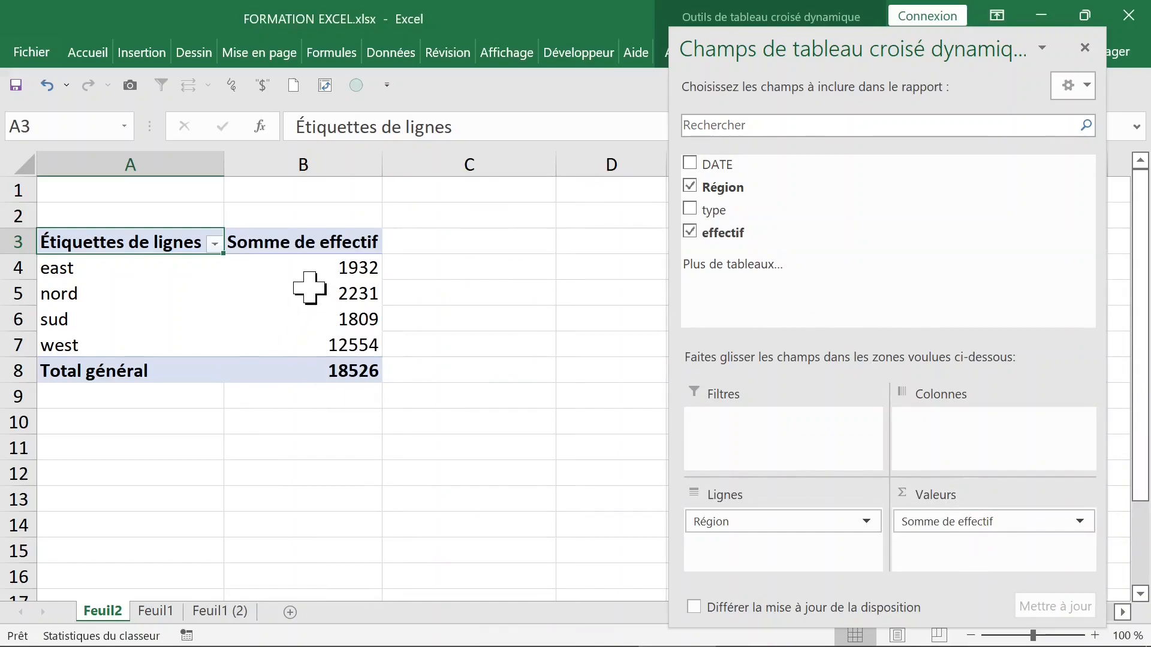
click(309, 288)
click(305, 267)
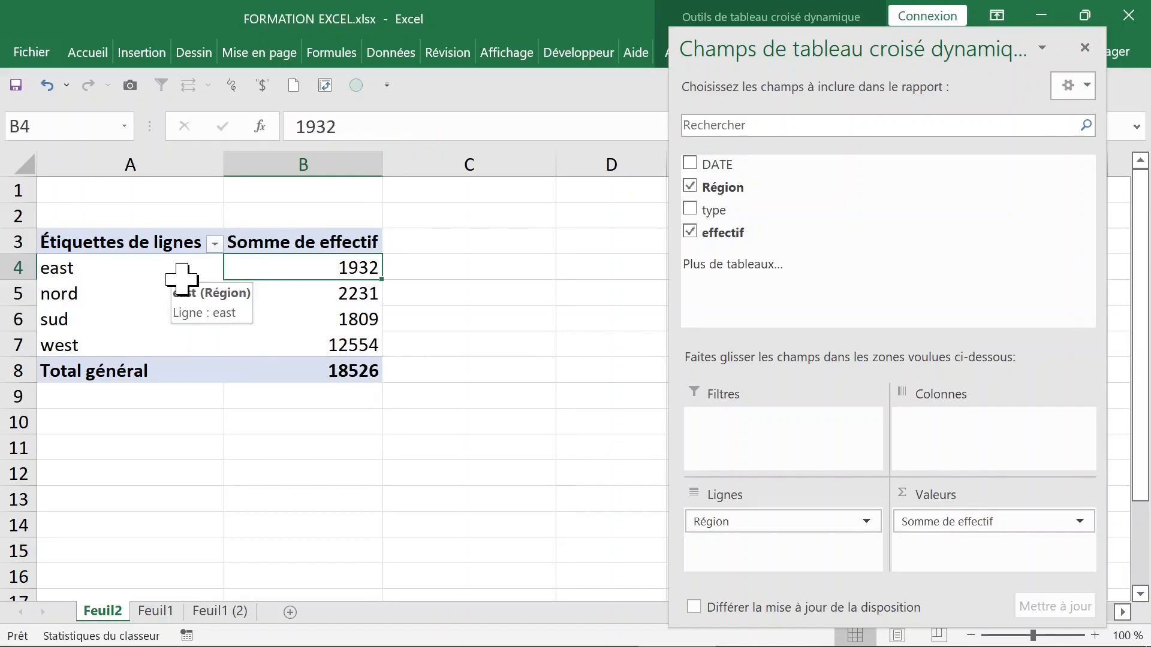
Step: Place type in the pivot table's column area and close the field list
drag(726, 211, 959, 440)
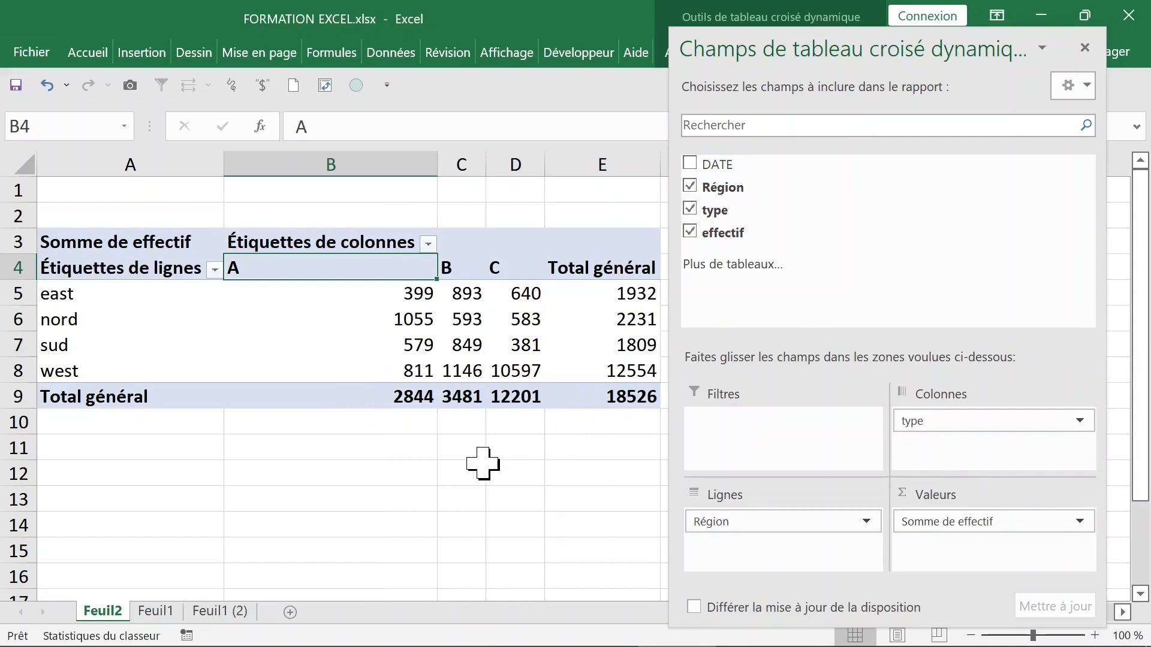
click(483, 462)
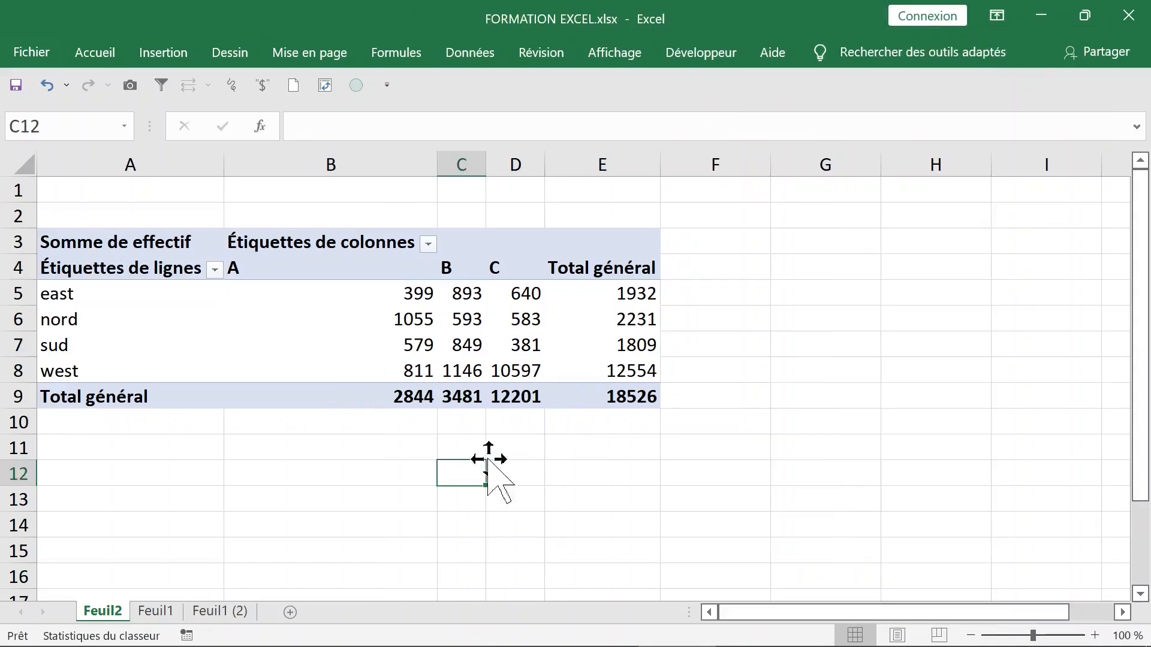
click(326, 268)
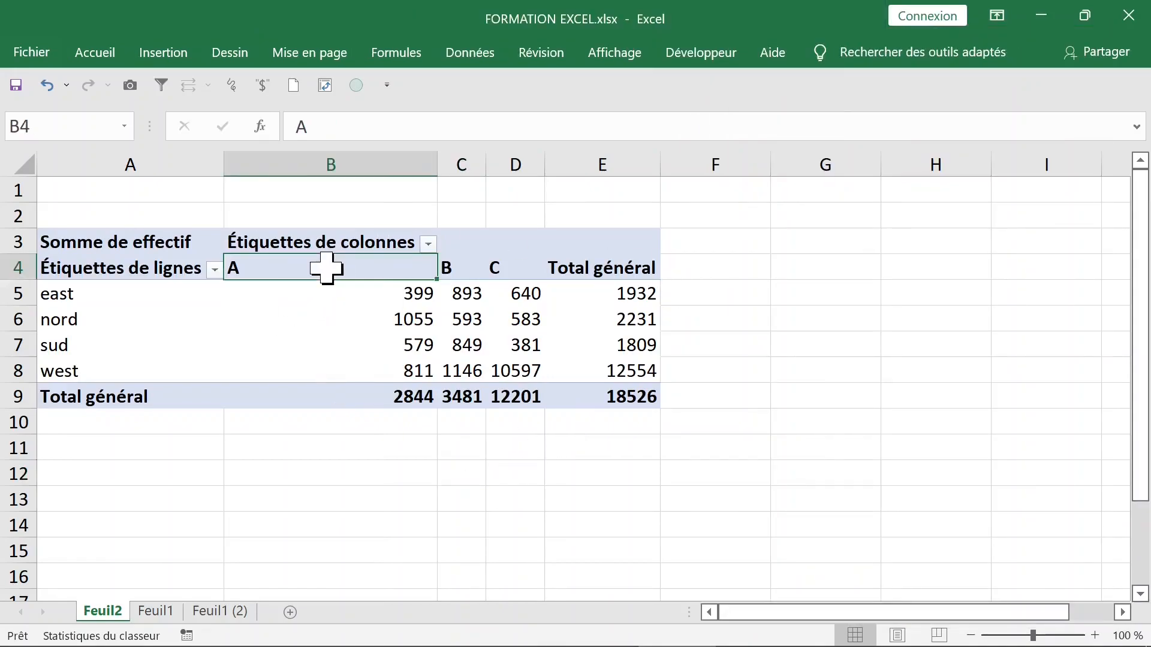
click(1097, 48)
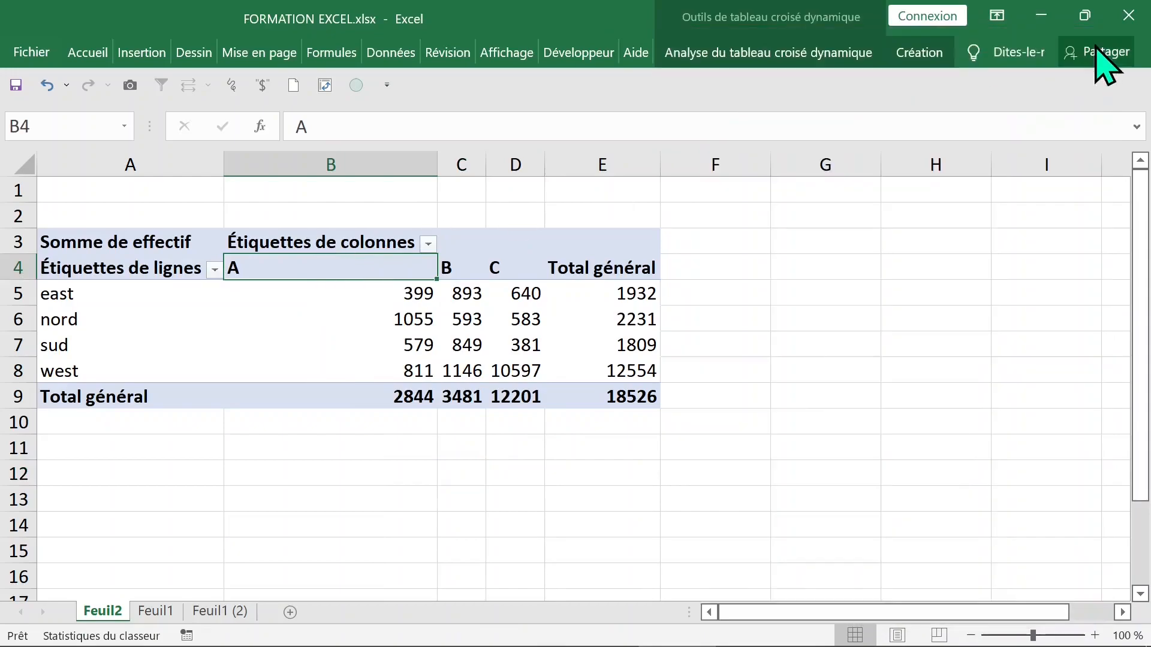
Step: Change the pivot table's report layout so its headers use the field names Région and type, and collapse the ribbon
click(806, 54)
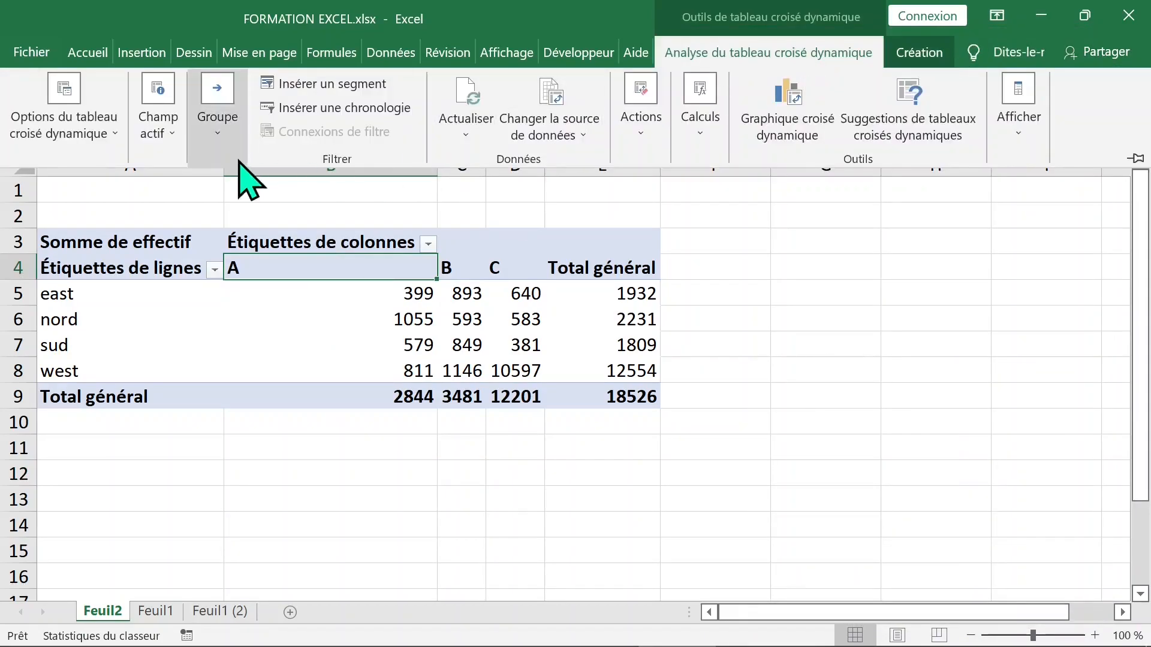
click(910, 52)
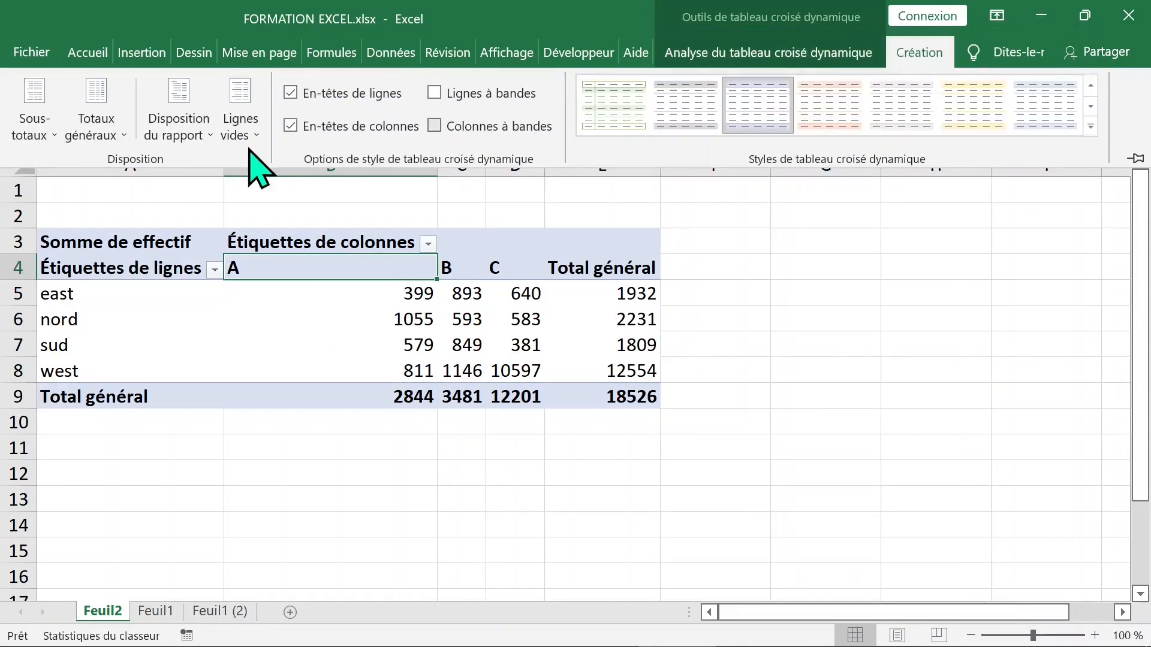
click(196, 139)
click(223, 276)
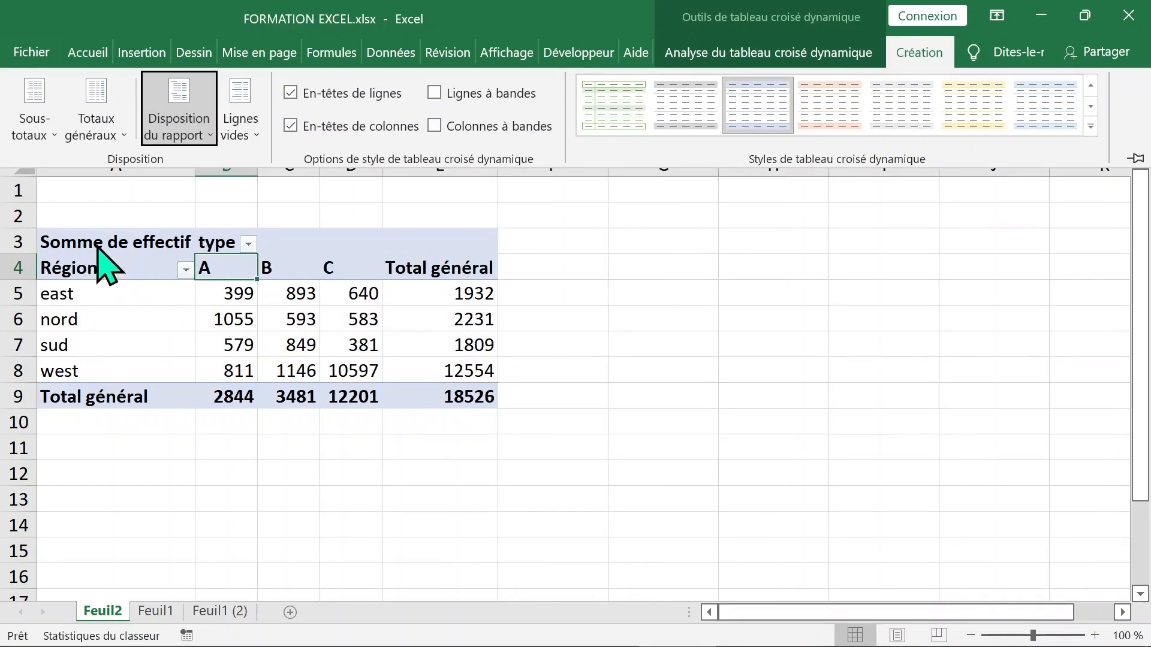
key(ctrl+F1)
click(120, 242)
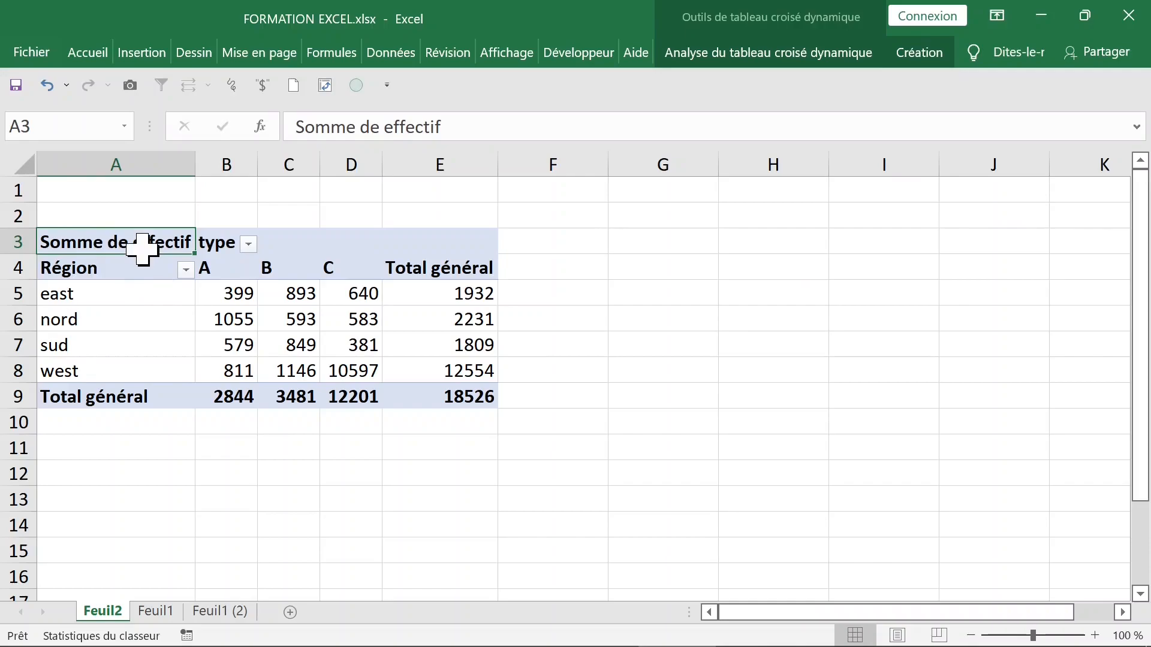
Step: Summarize the effectif values in the pivot table by maximum instead of by sum
click(277, 298)
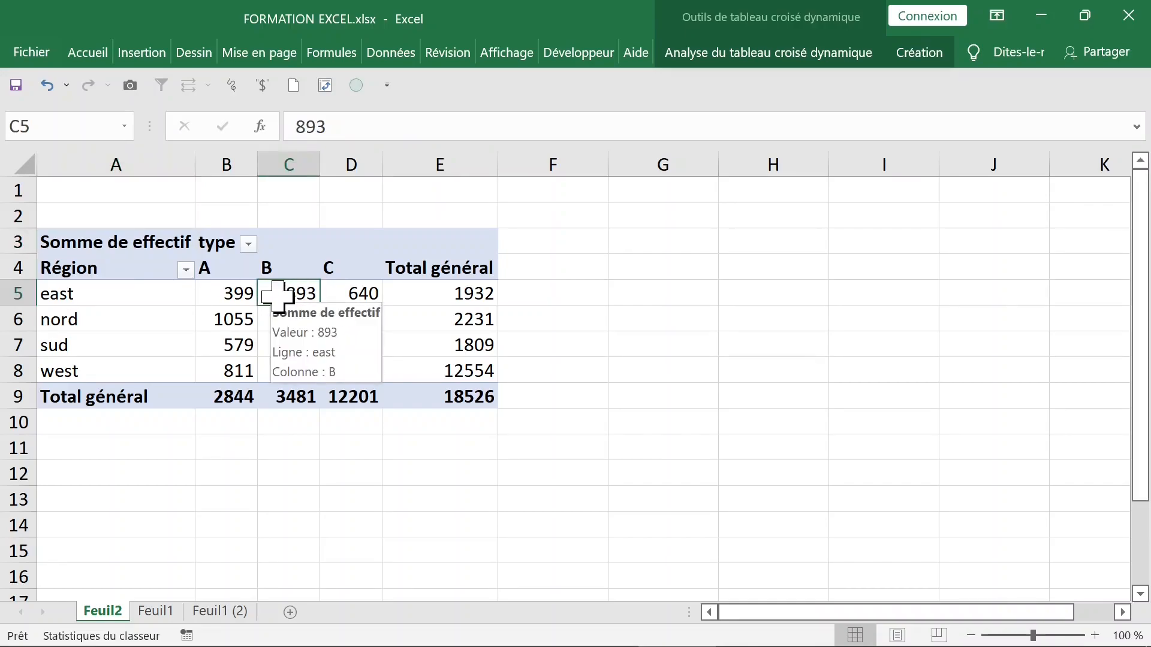
right_click(281, 300)
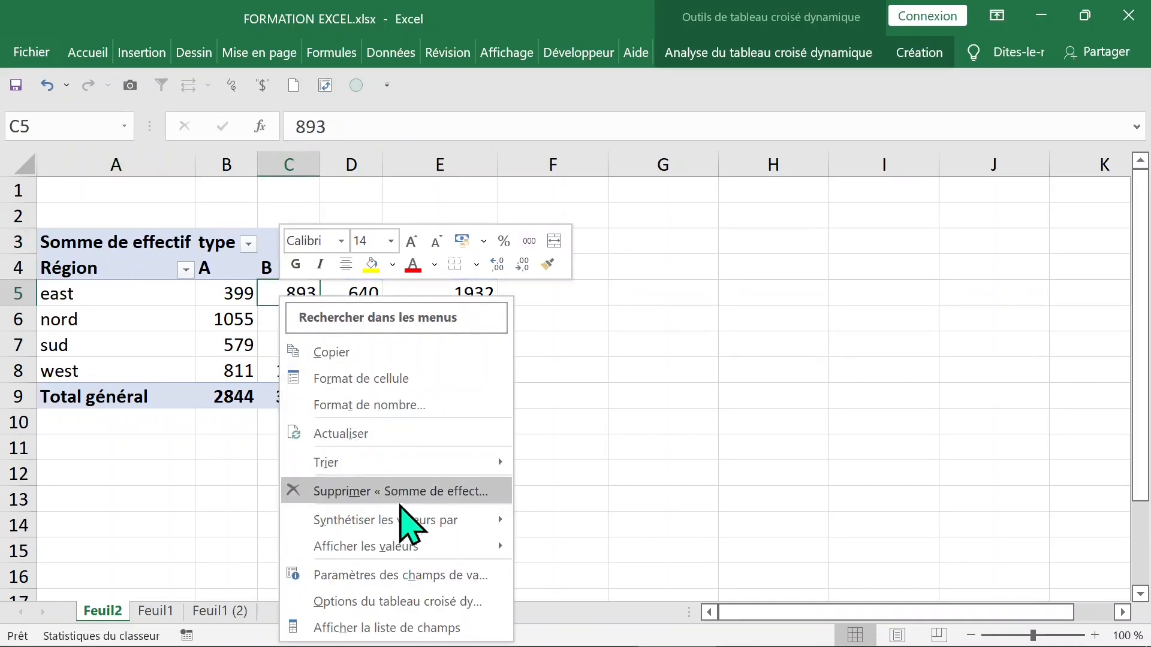
mouse_move(429, 528)
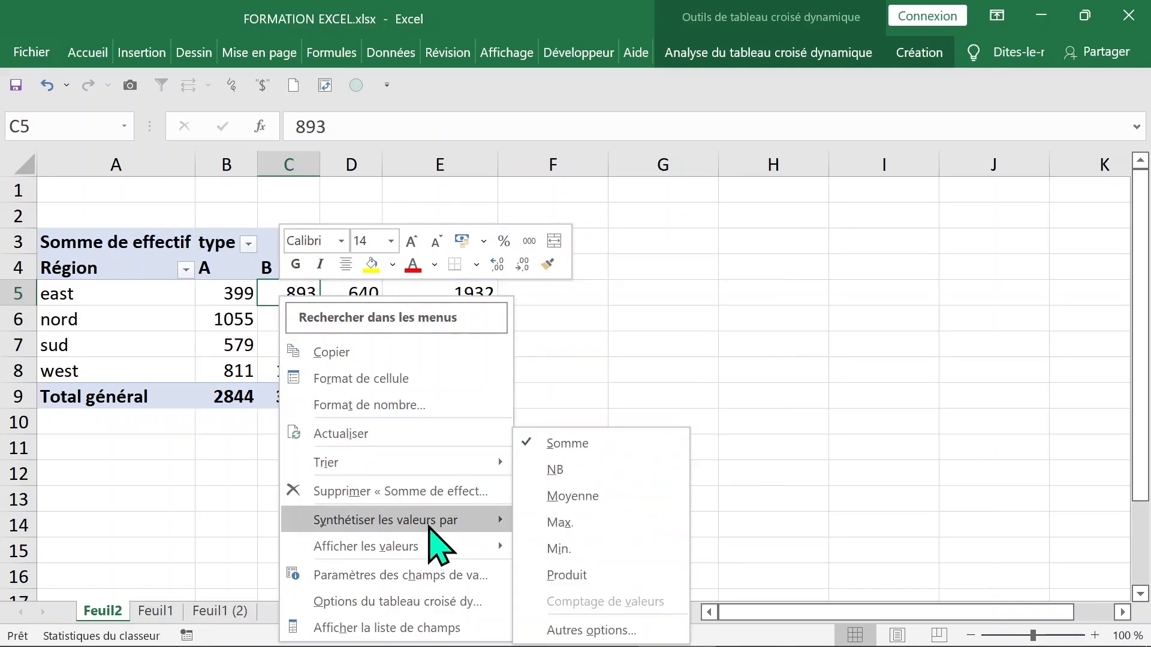
click(565, 522)
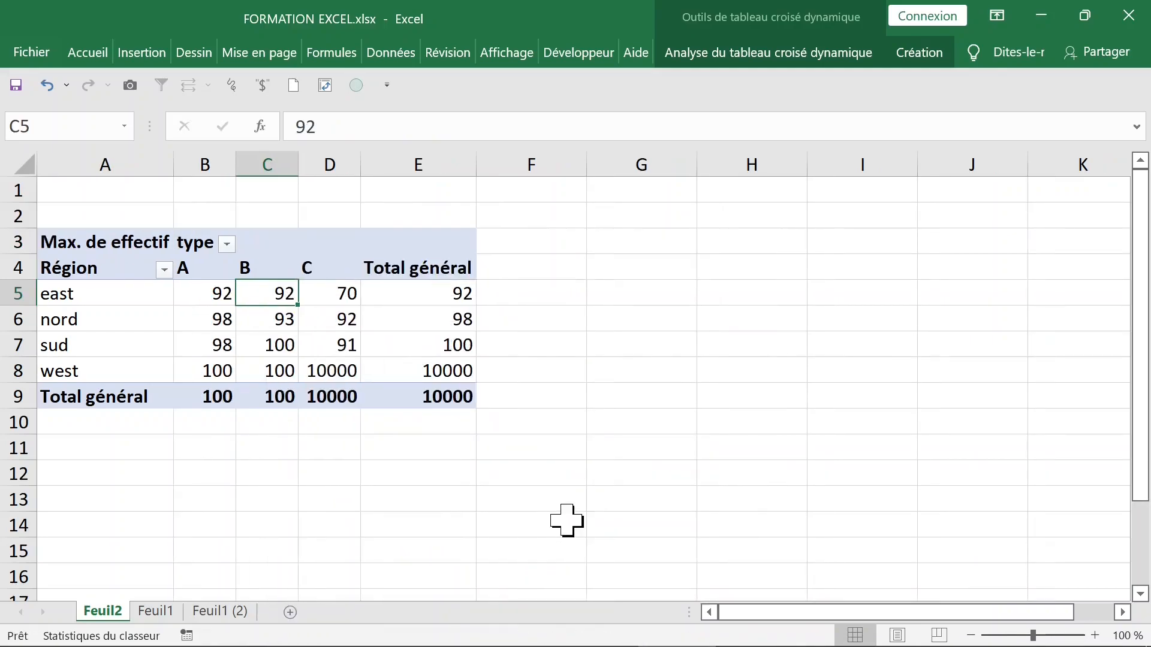
Step: Summarize the effectif values in the pivot table by minimum instead of by maximum
mouse_move(250, 327)
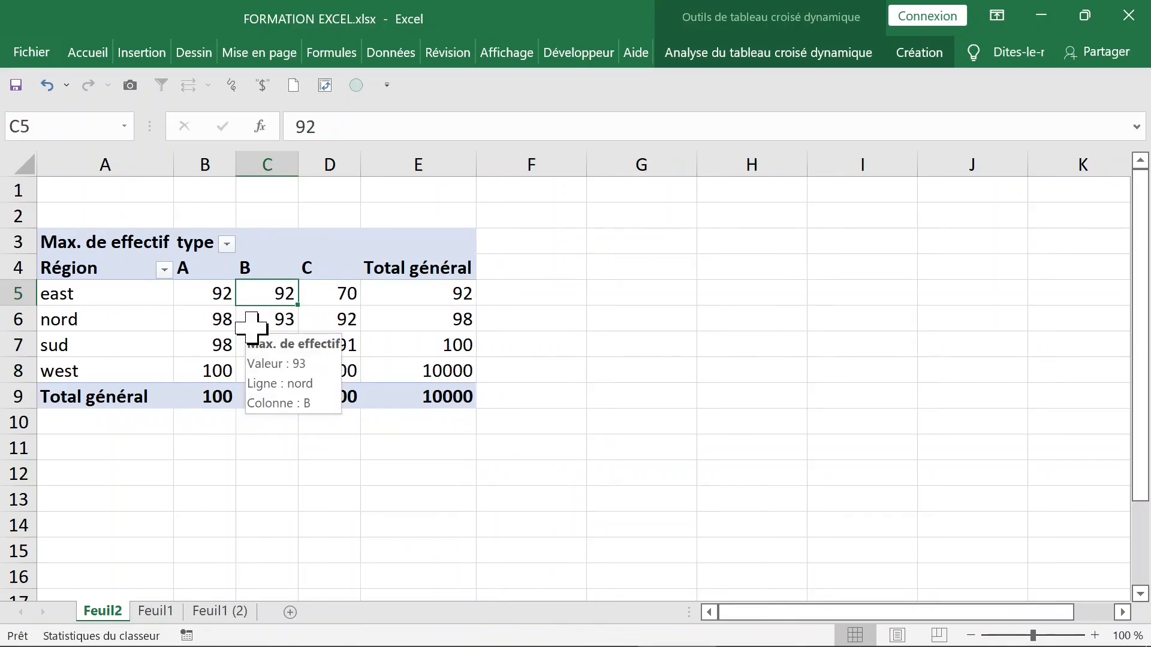
right_click(206, 296)
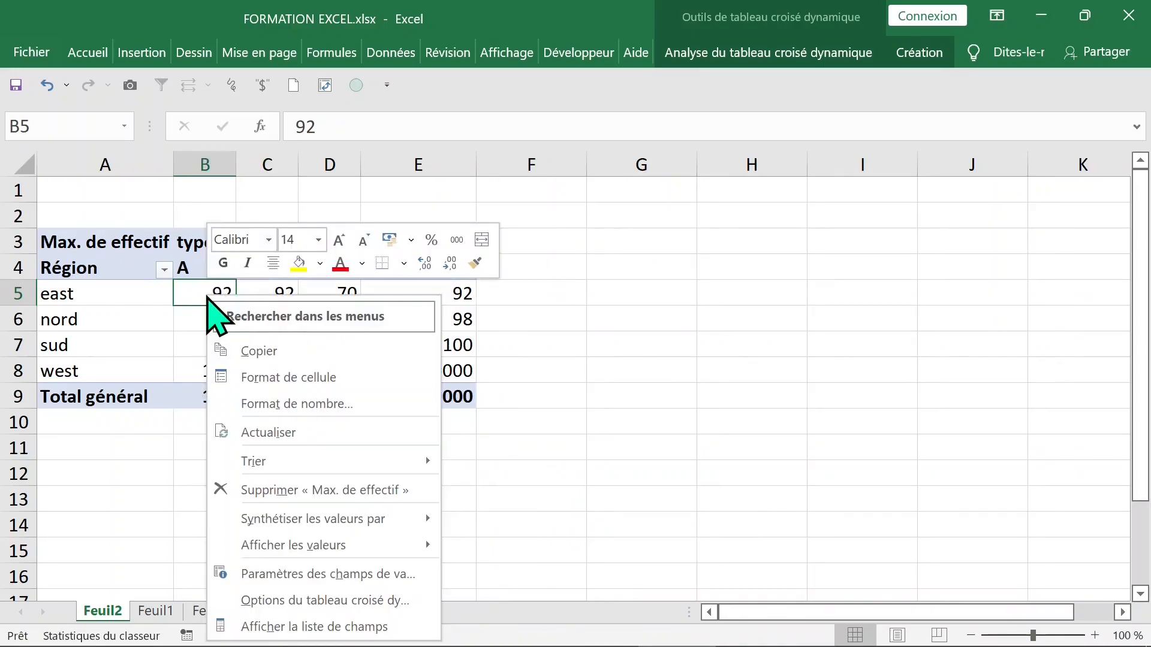
mouse_move(332, 515)
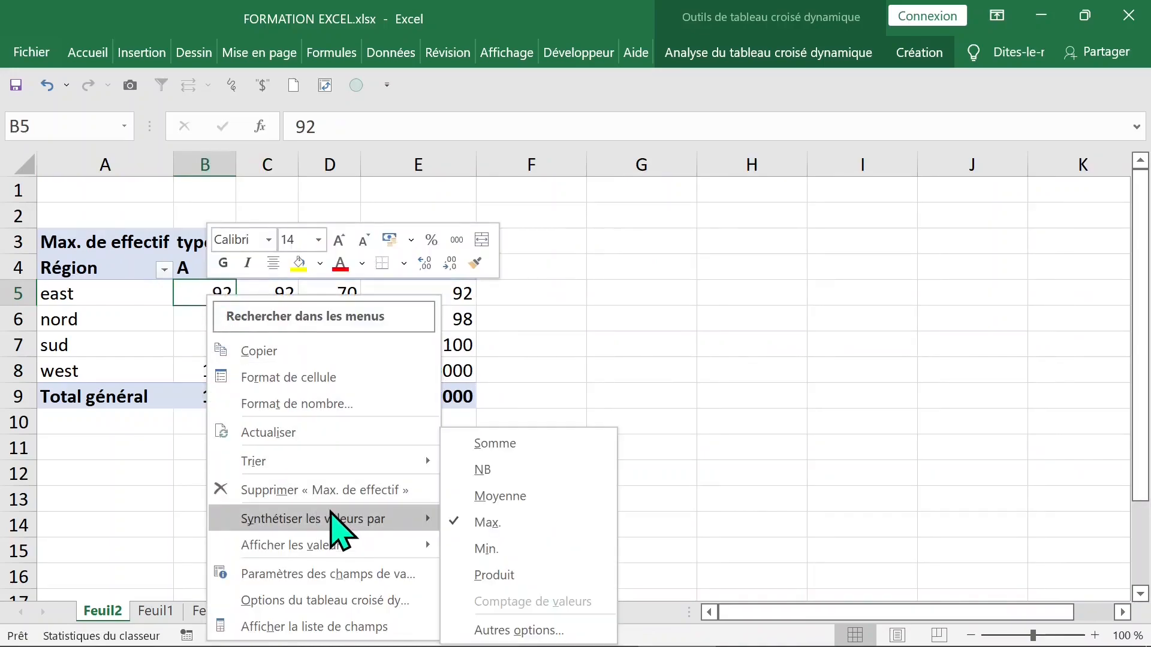
click(528, 543)
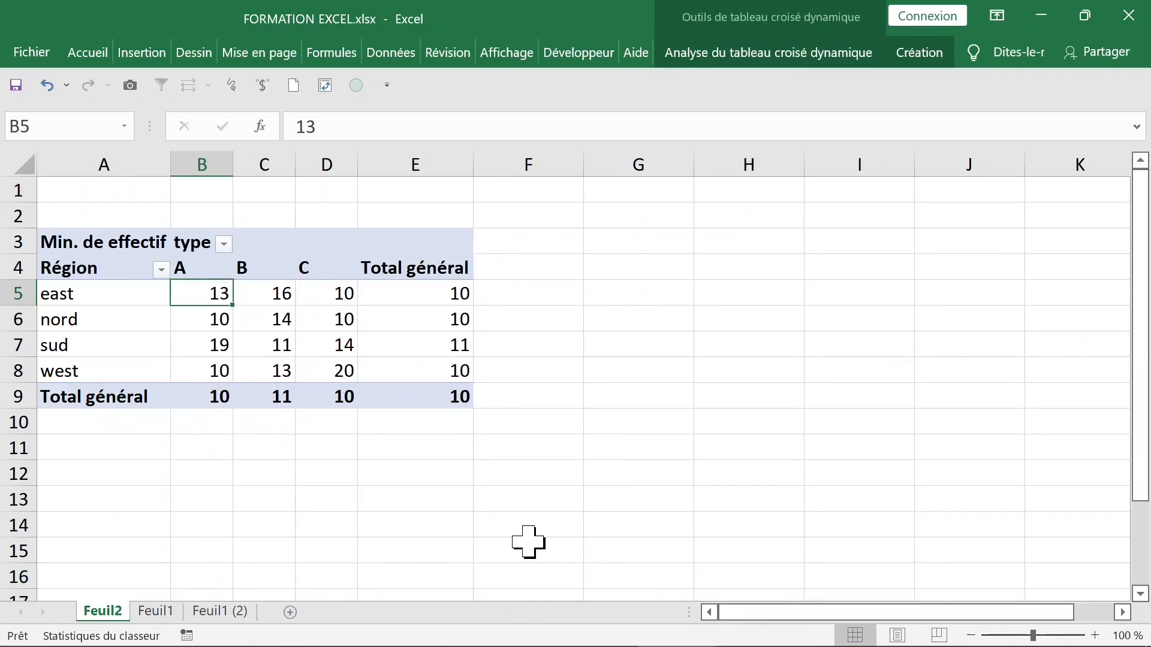
Step: Redisplay the pivot table's field list and remove the Région, type and effectif fields from the report
mouse_move(206, 294)
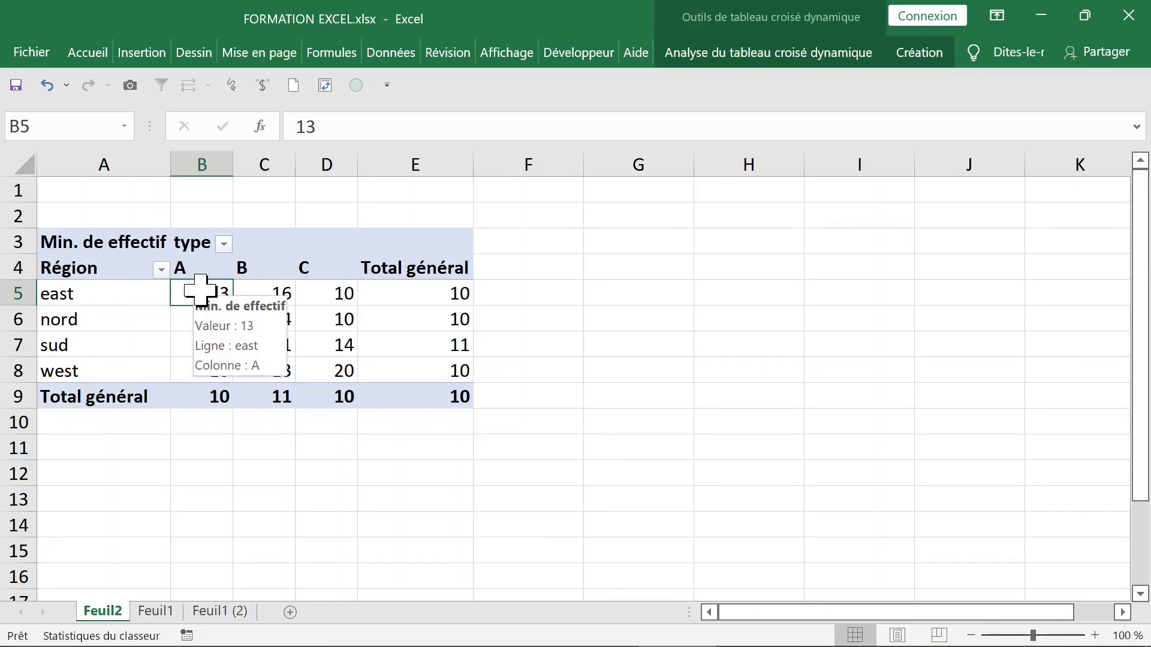
right_click(190, 294)
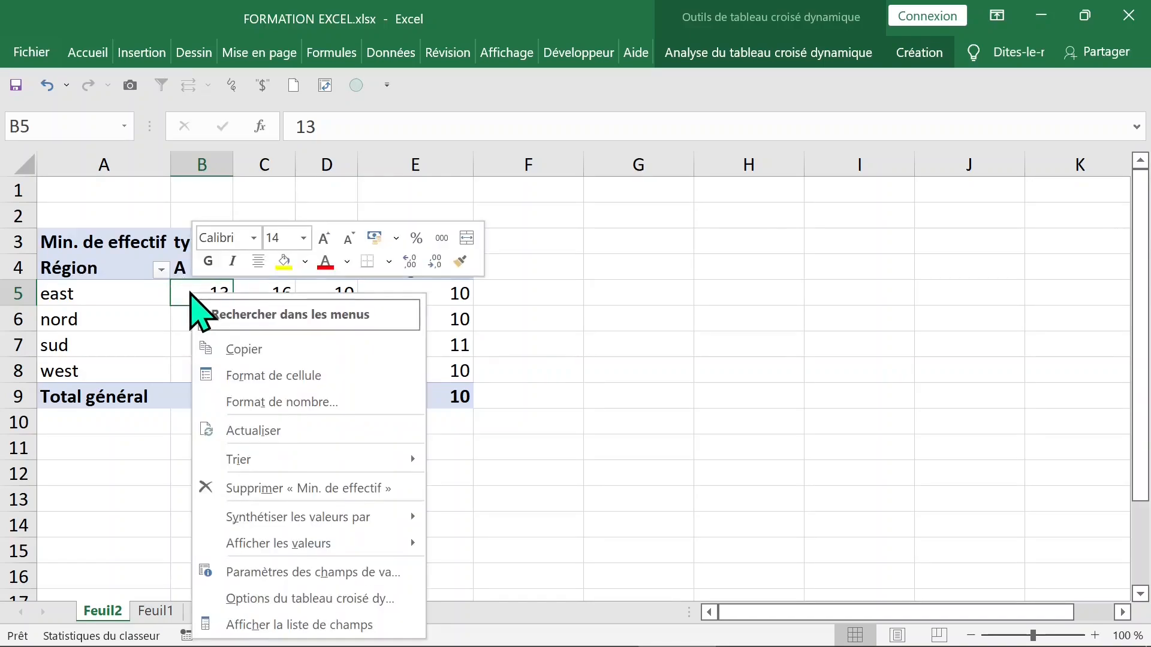
click(345, 624)
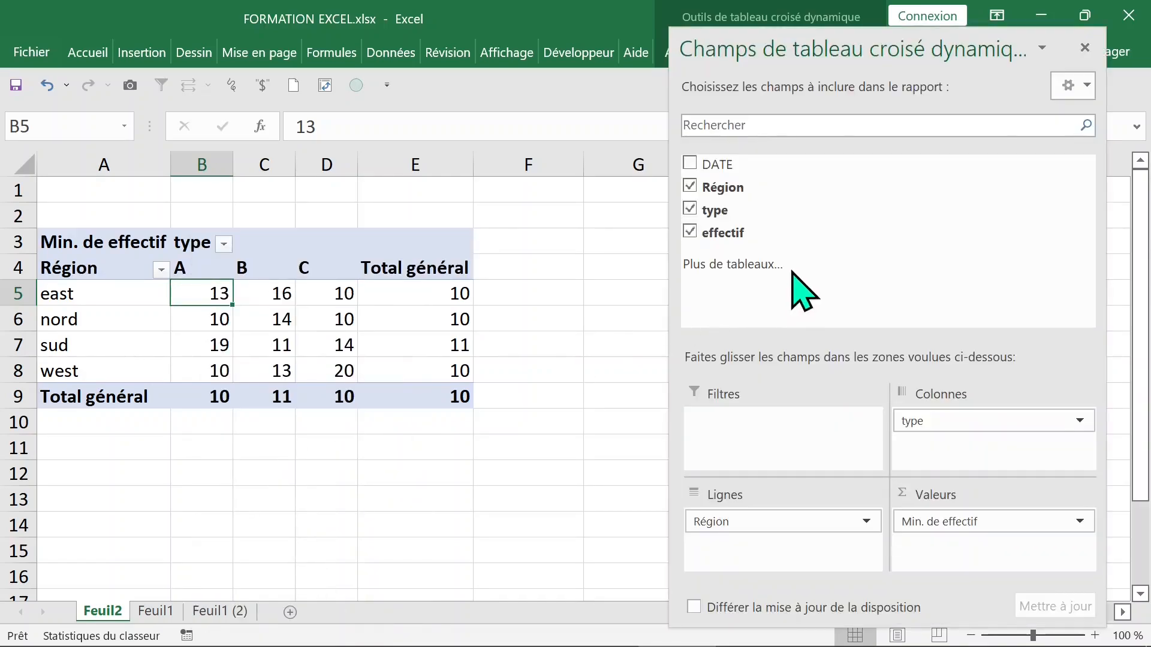
click(690, 187)
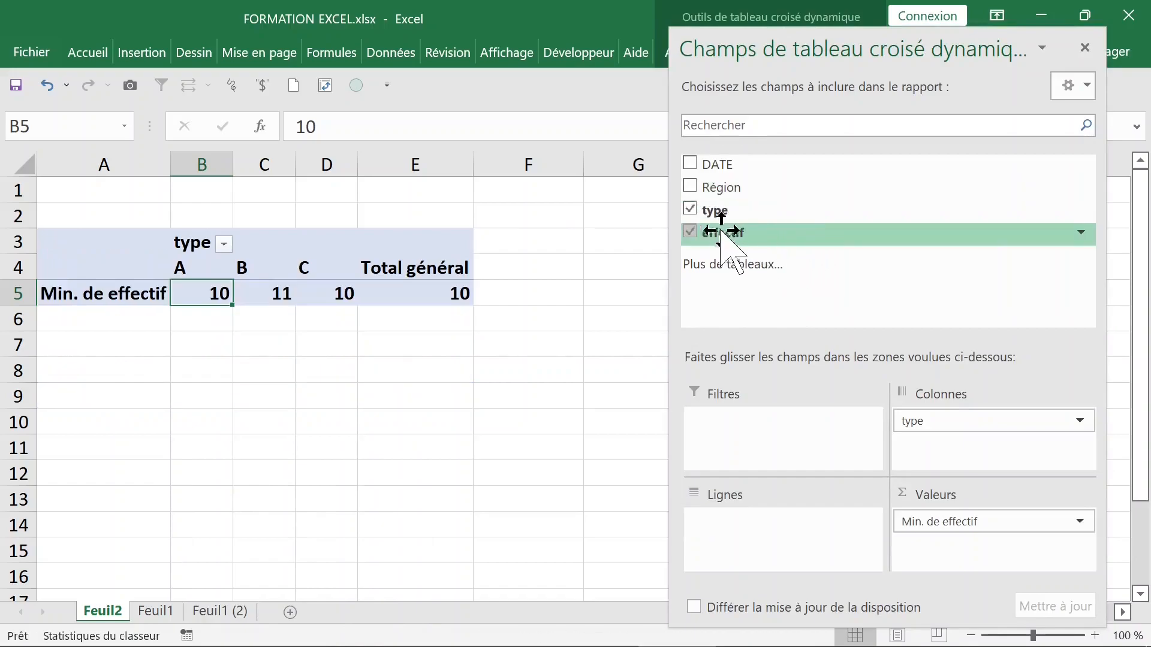
click(689, 210)
click(690, 233)
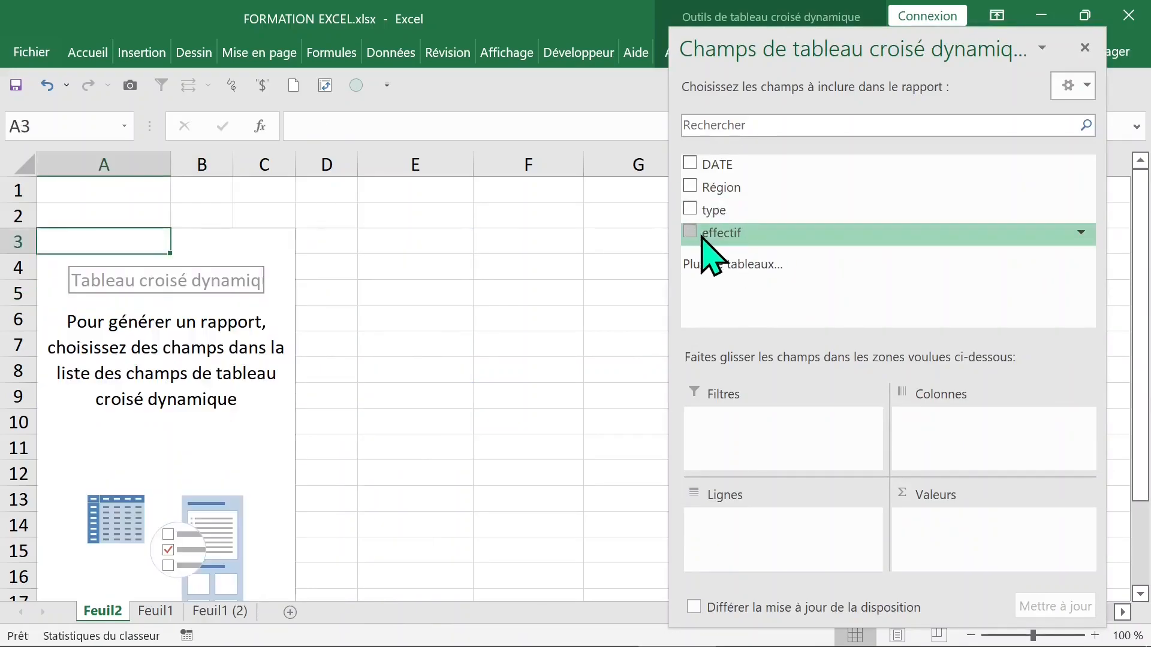
Step: Add DATE to the pivot table's rows with its dates ungrouped into individual days, and add effectif as a sum
click(690, 163)
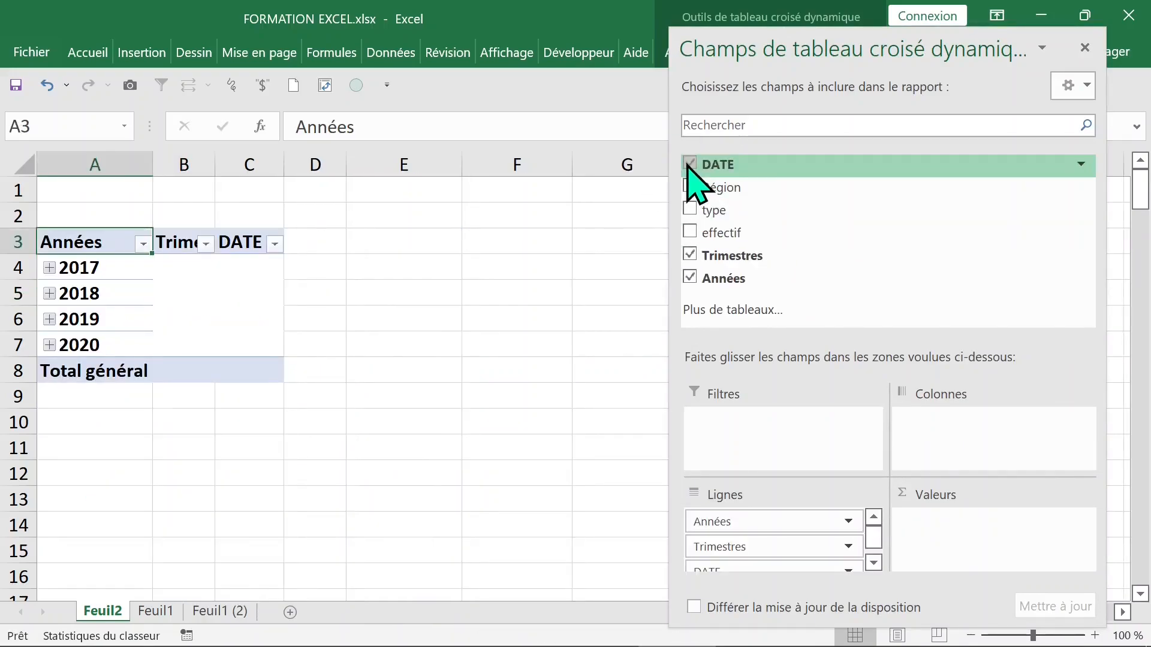
click(99, 293)
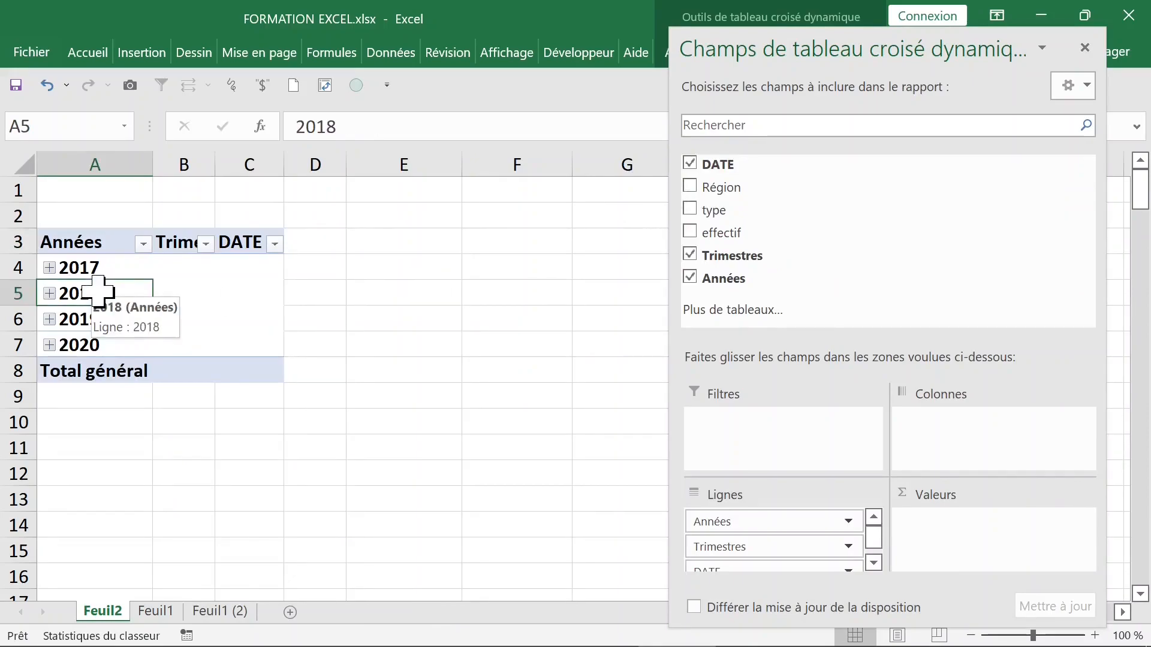
right_click(98, 292)
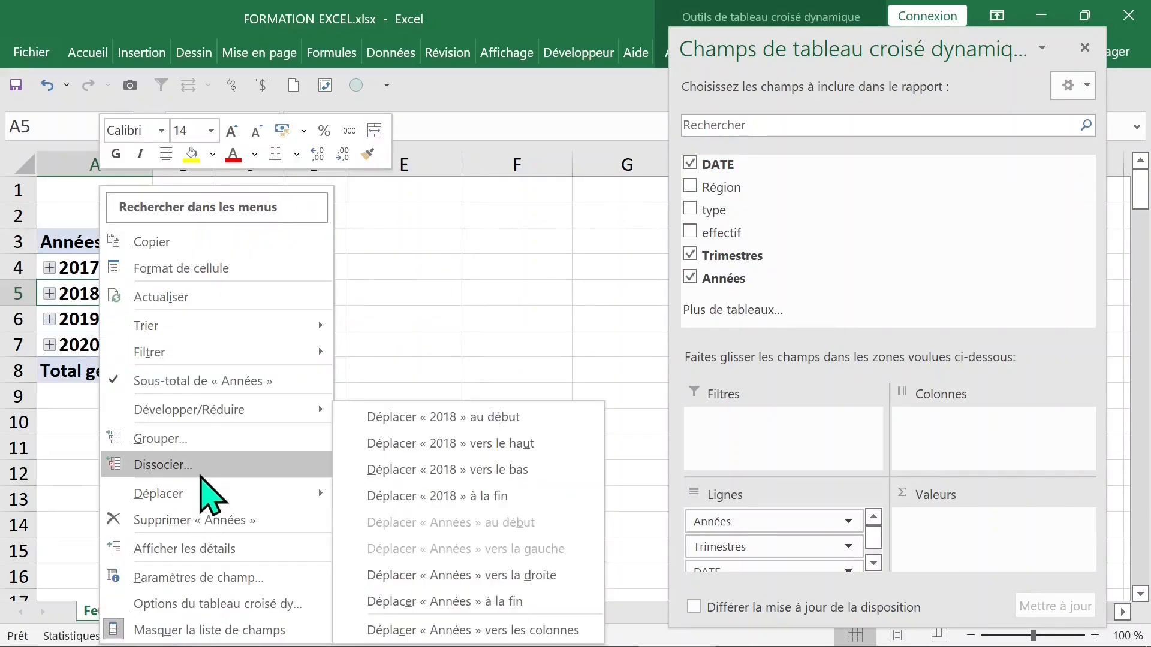
click(198, 472)
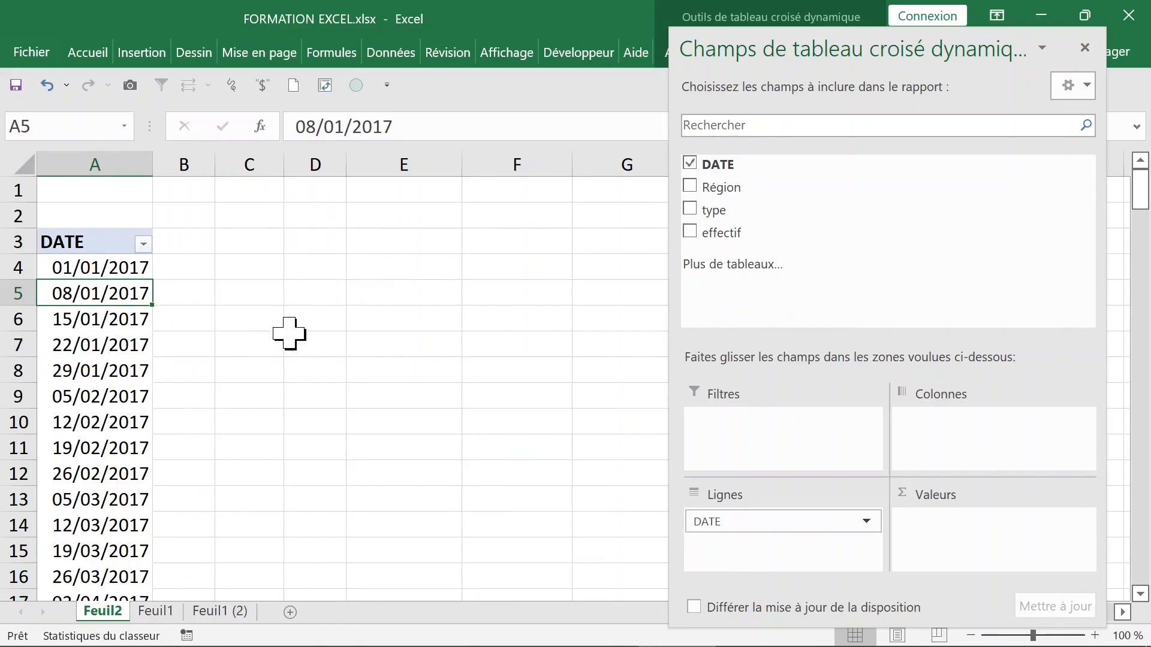
click(690, 233)
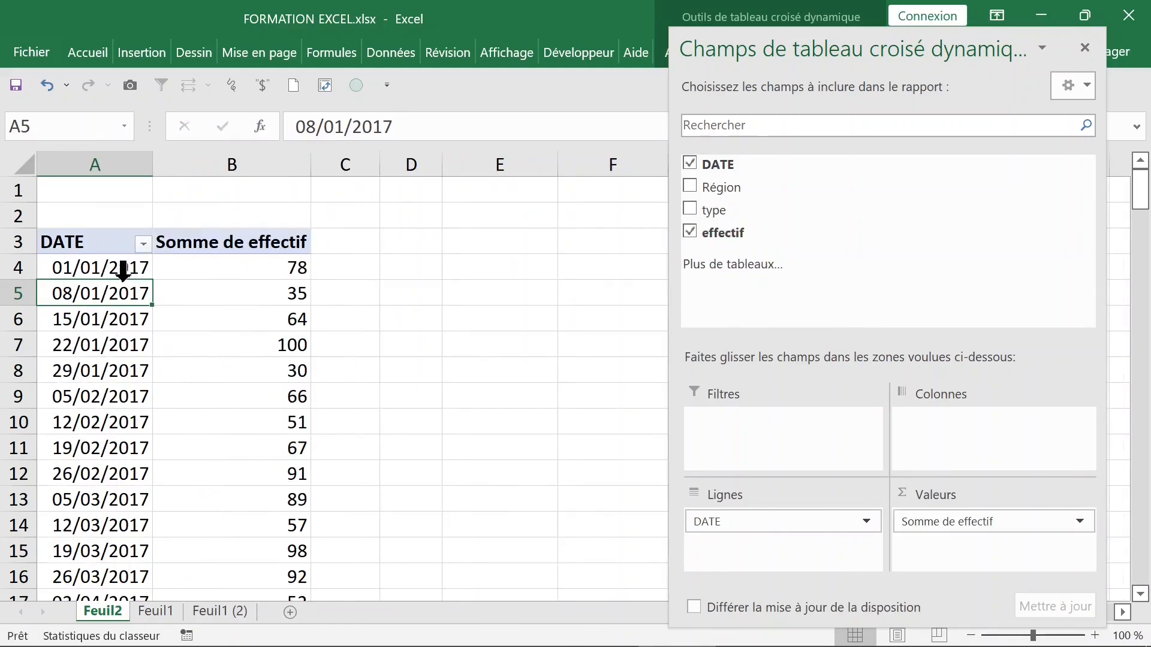
Step: Group the pivot table's dates by Jours in intervals of 15 days
click(123, 271)
right_click(103, 275)
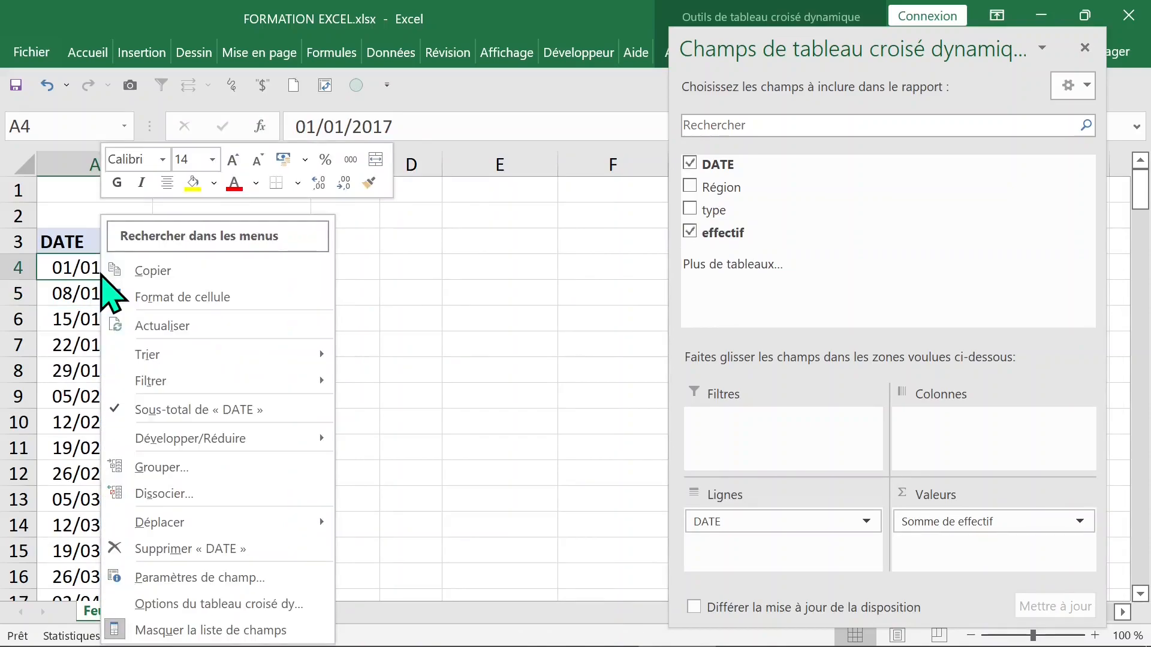
click(180, 467)
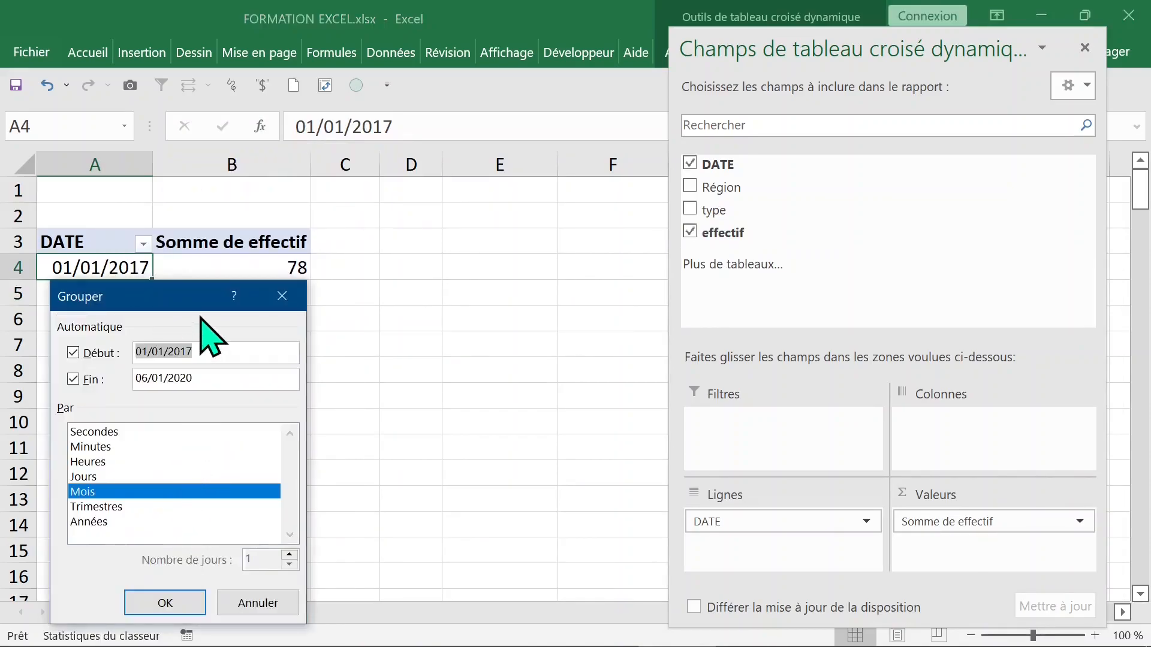
drag(160, 296, 465, 180)
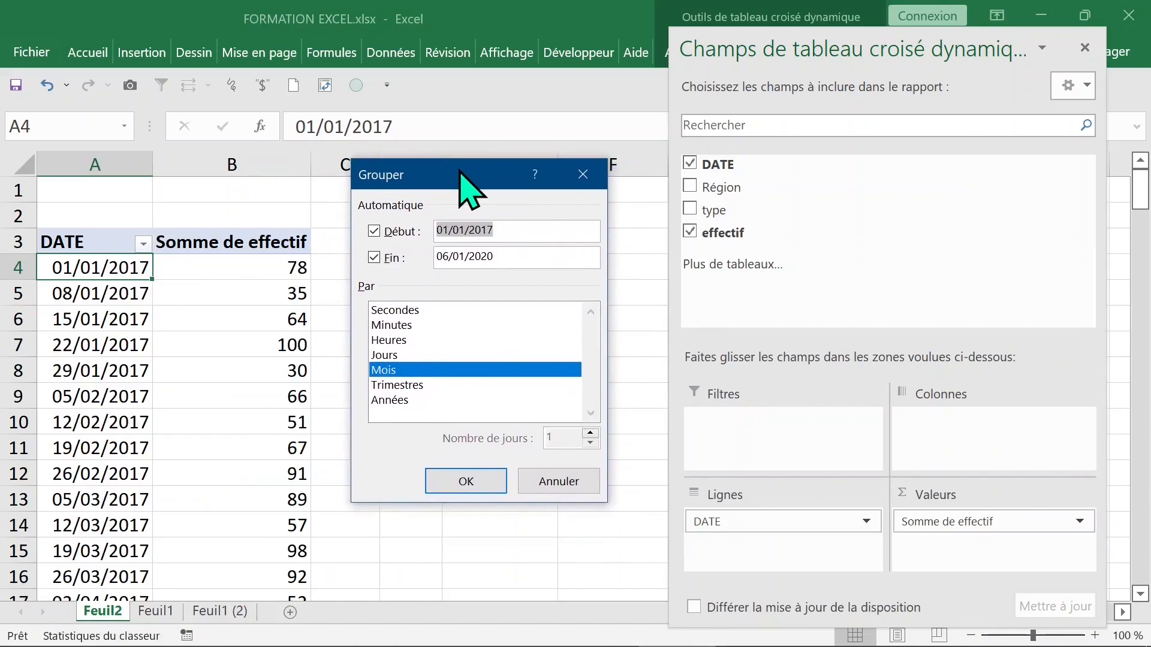
click(392, 354)
click(420, 369)
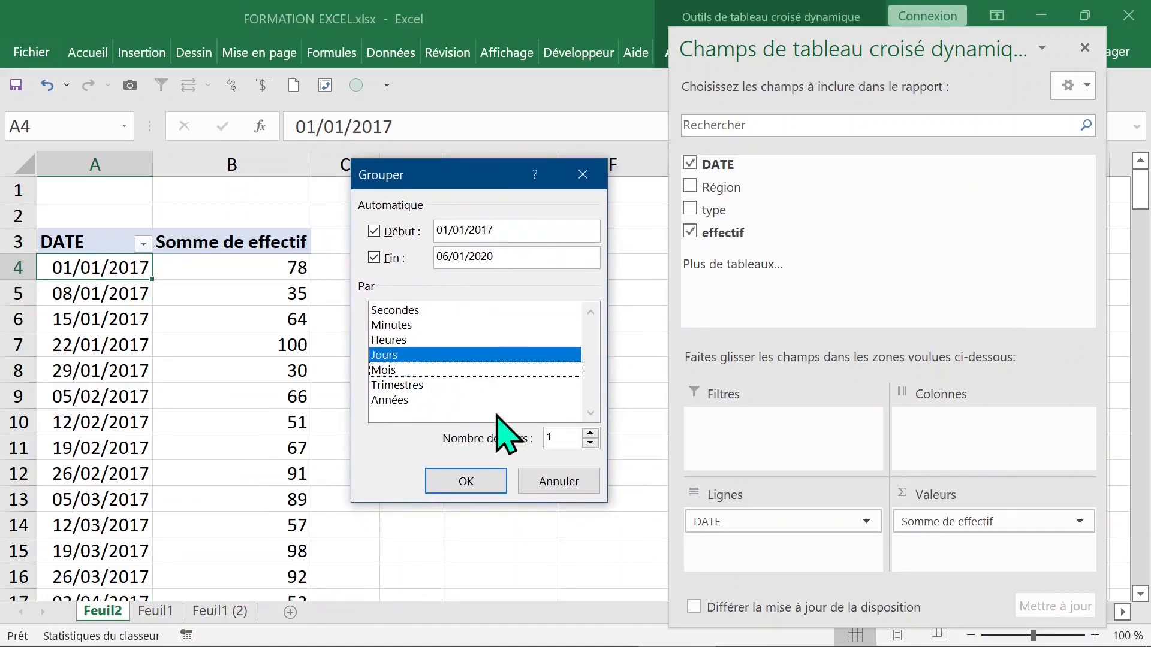
drag(569, 442, 531, 440)
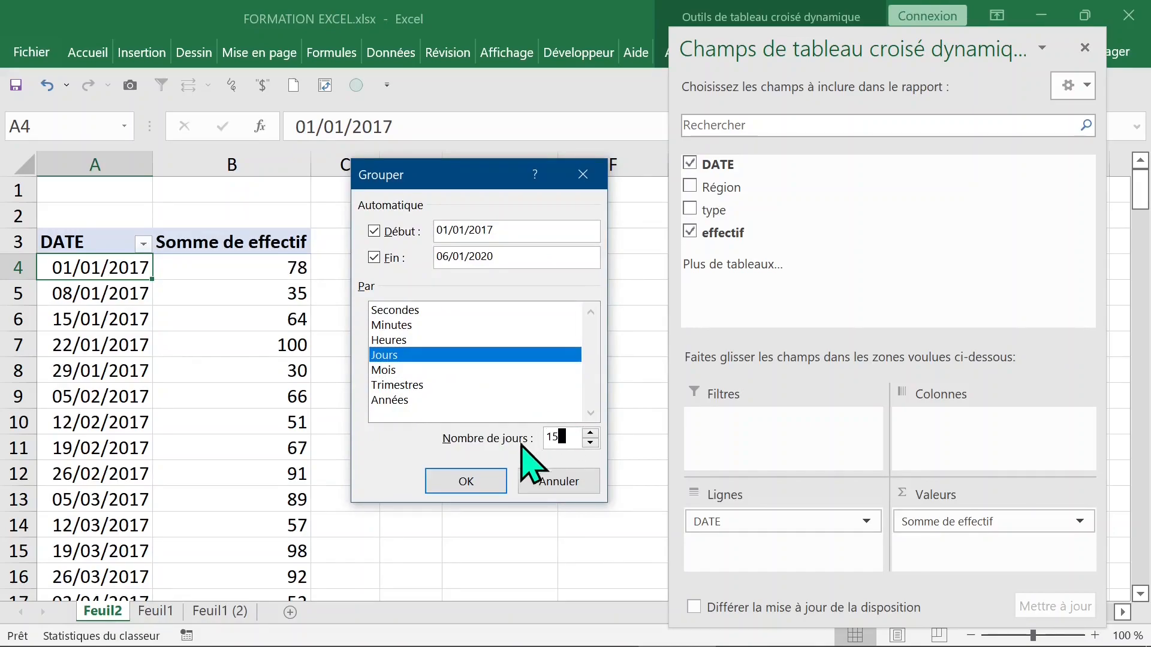
click(466, 483)
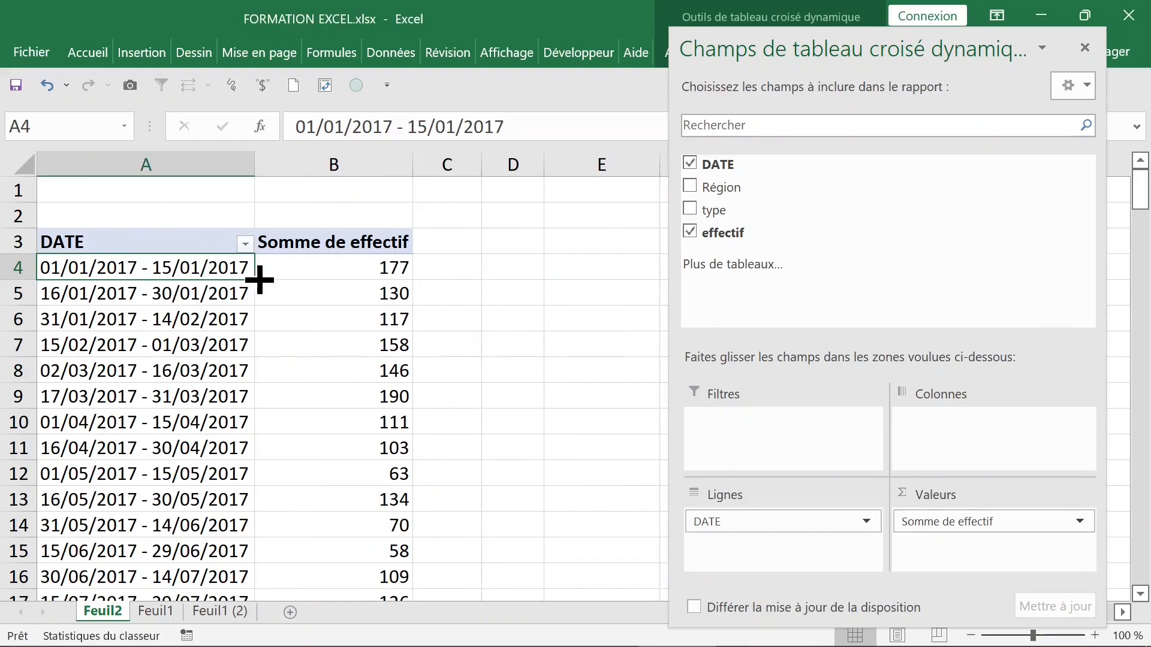
Step: Change the date grouping interval to 10 days
right_click(197, 274)
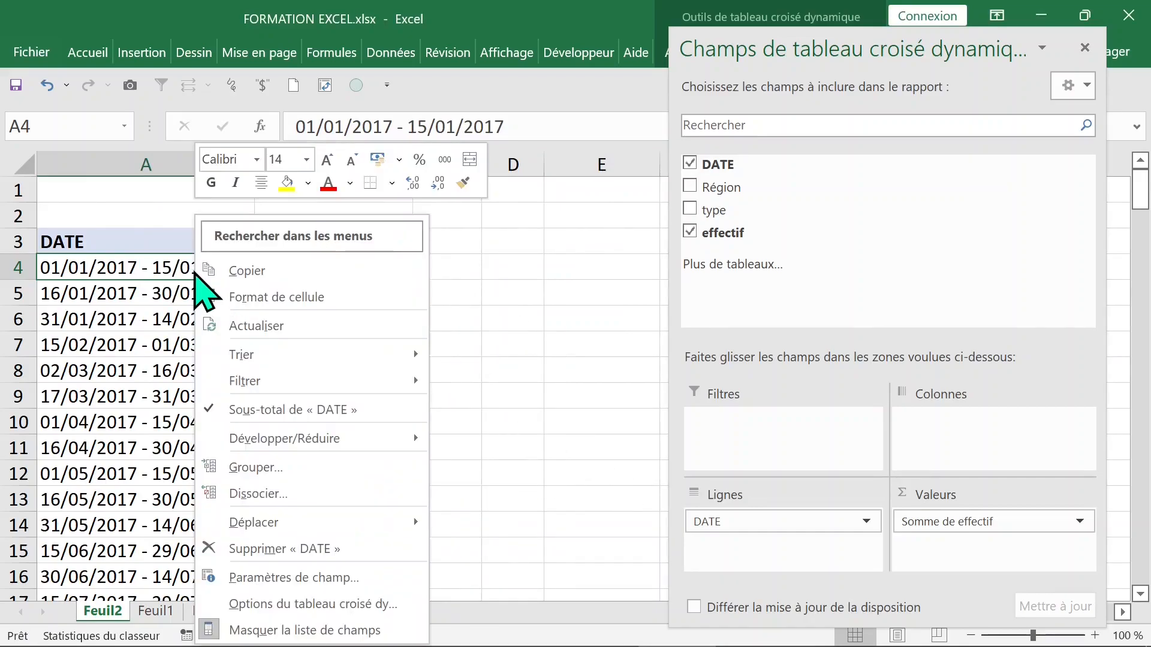
click(252, 468)
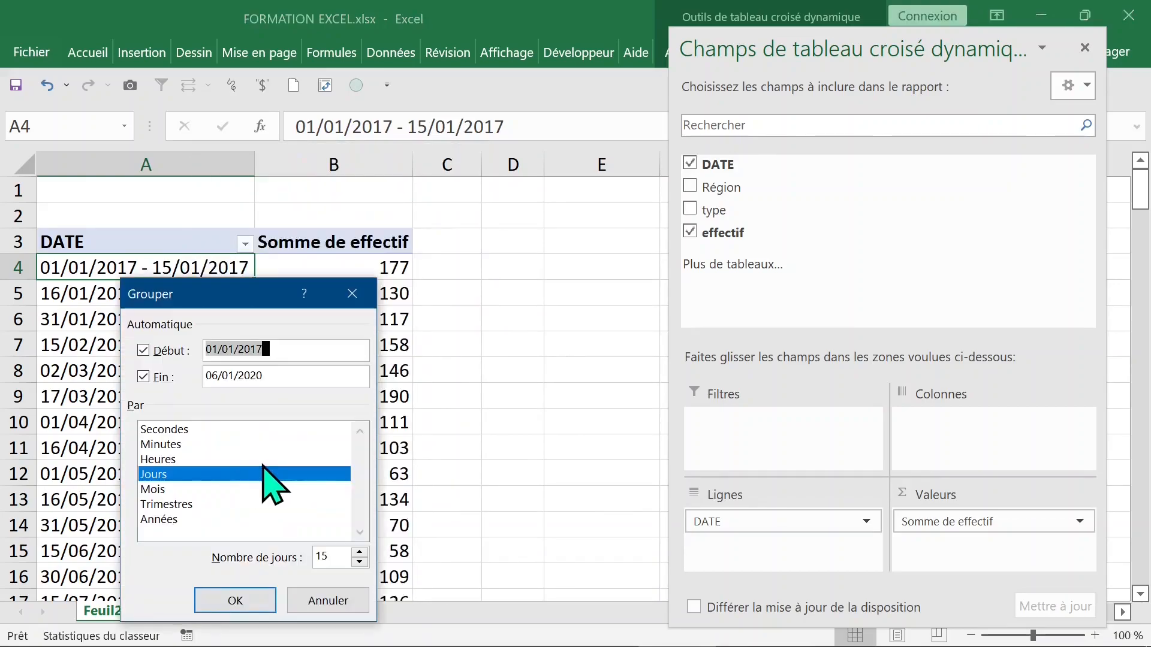
drag(338, 556, 303, 559)
key(Return)
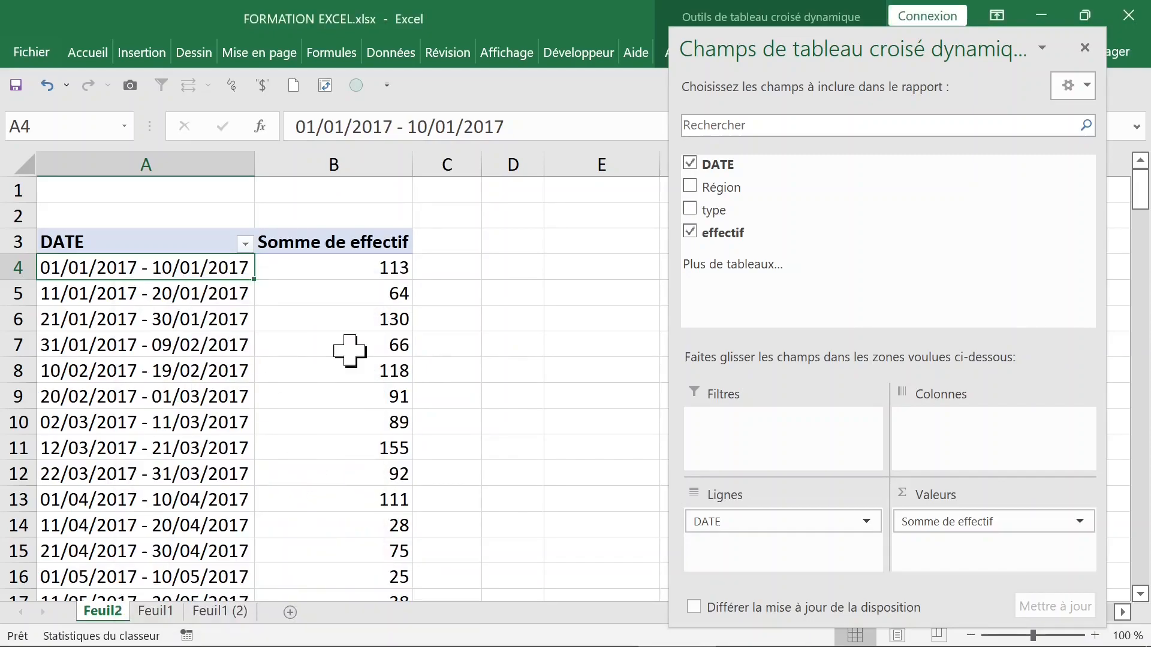
Step: Ungroup the 10-day ranges back into individual dates
click(164, 293)
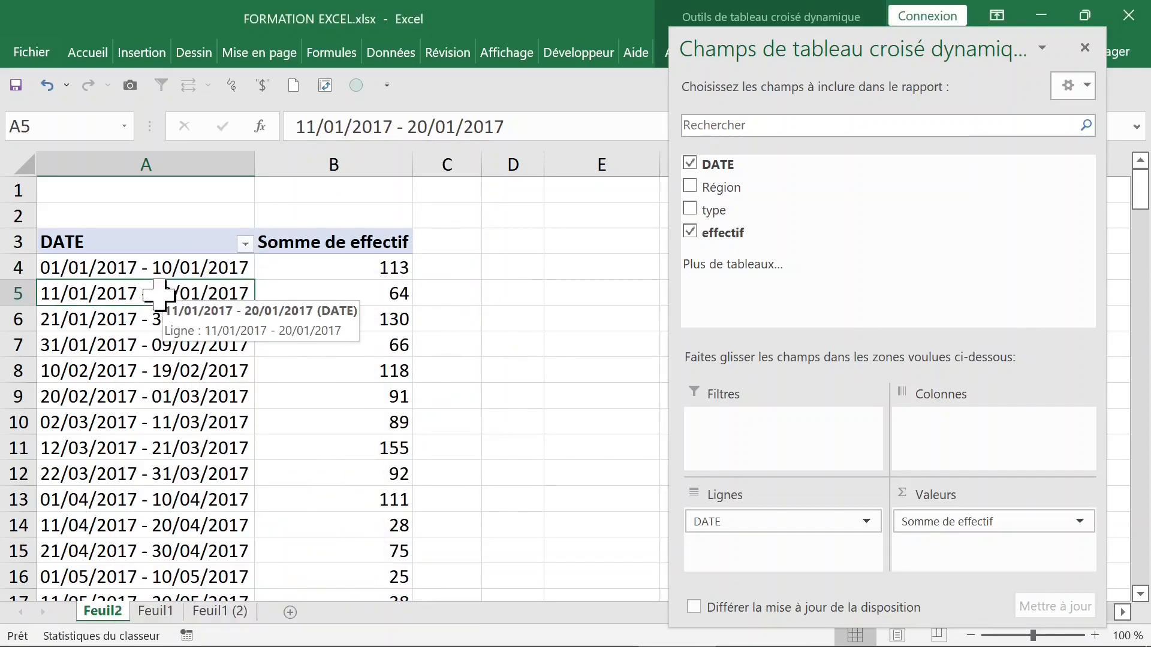
right_click(161, 296)
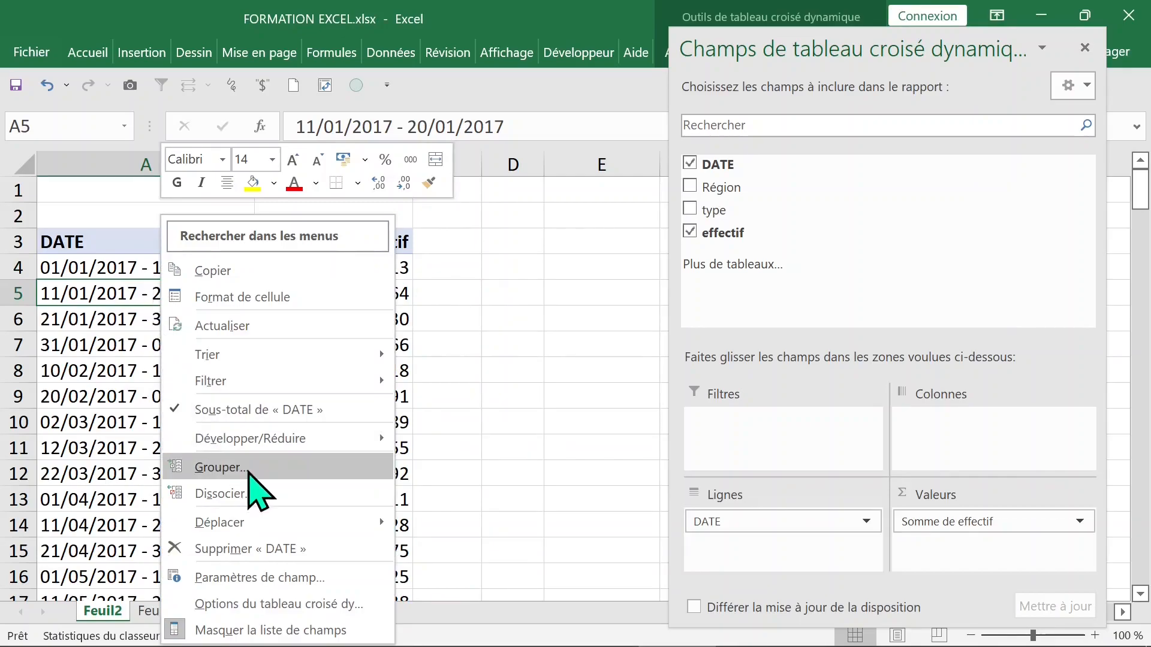
click(251, 494)
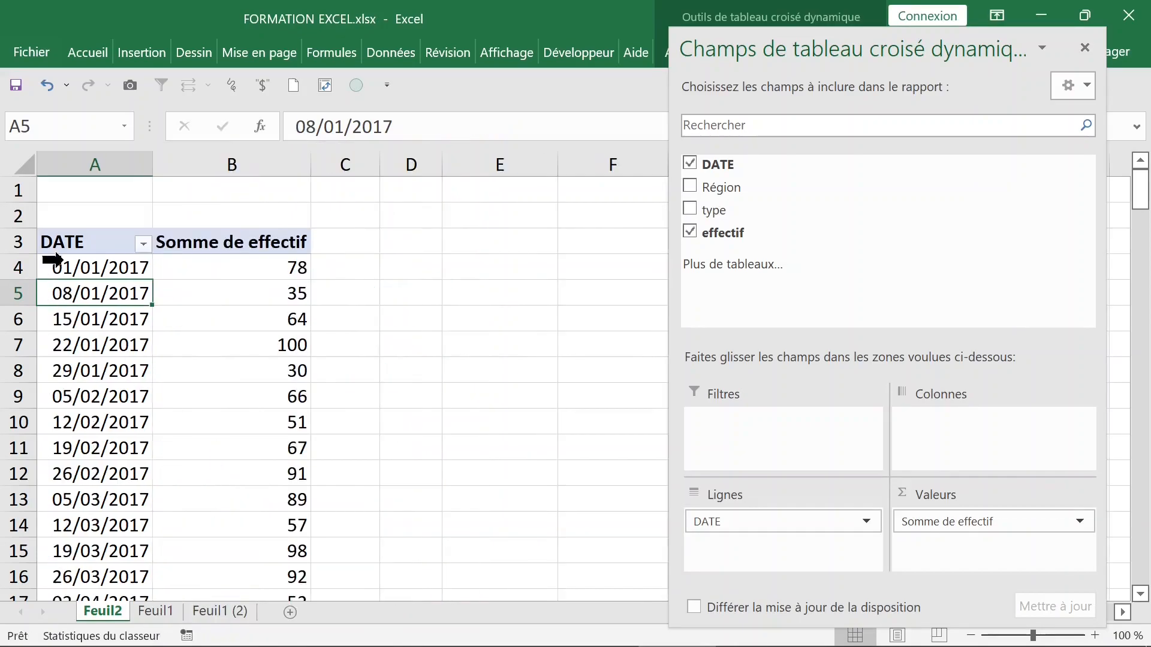
Step: Group the pivot table's dates by both Mois and Années, keeping the automatic start and end dates
right_click(93, 269)
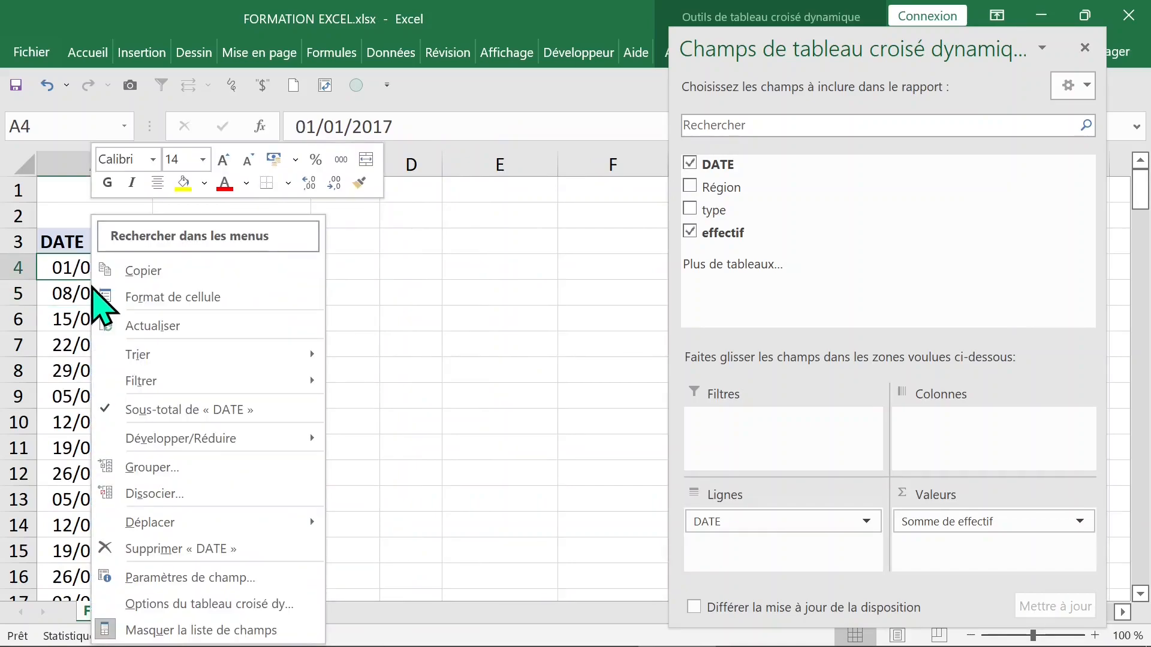
click(161, 467)
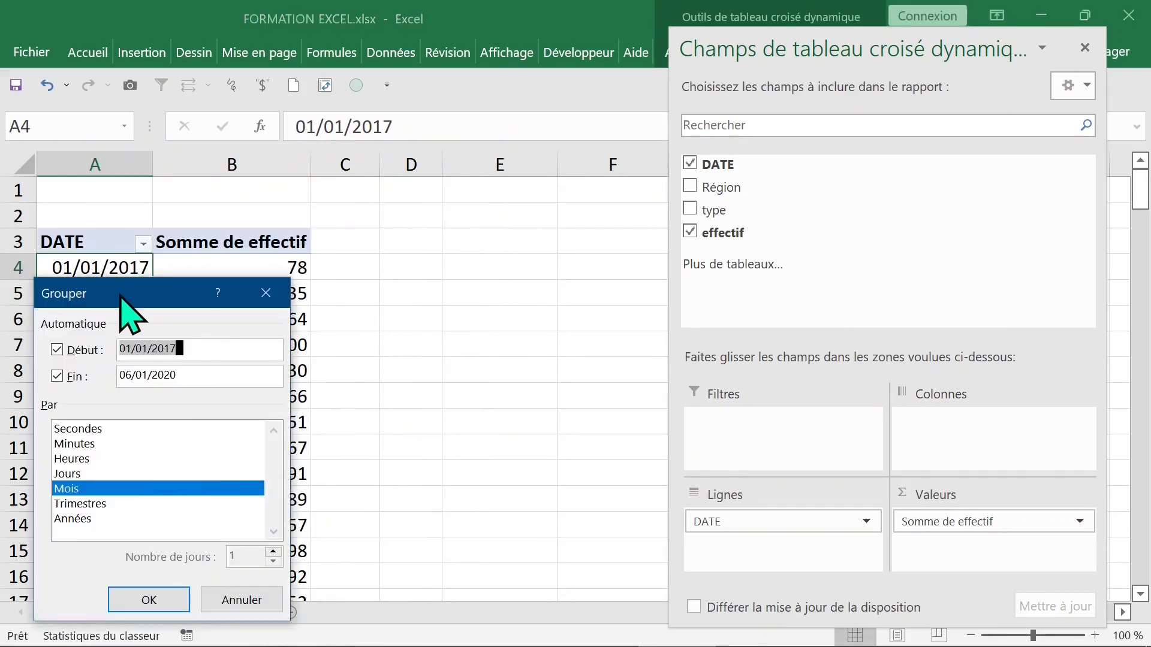
drag(118, 294, 429, 132)
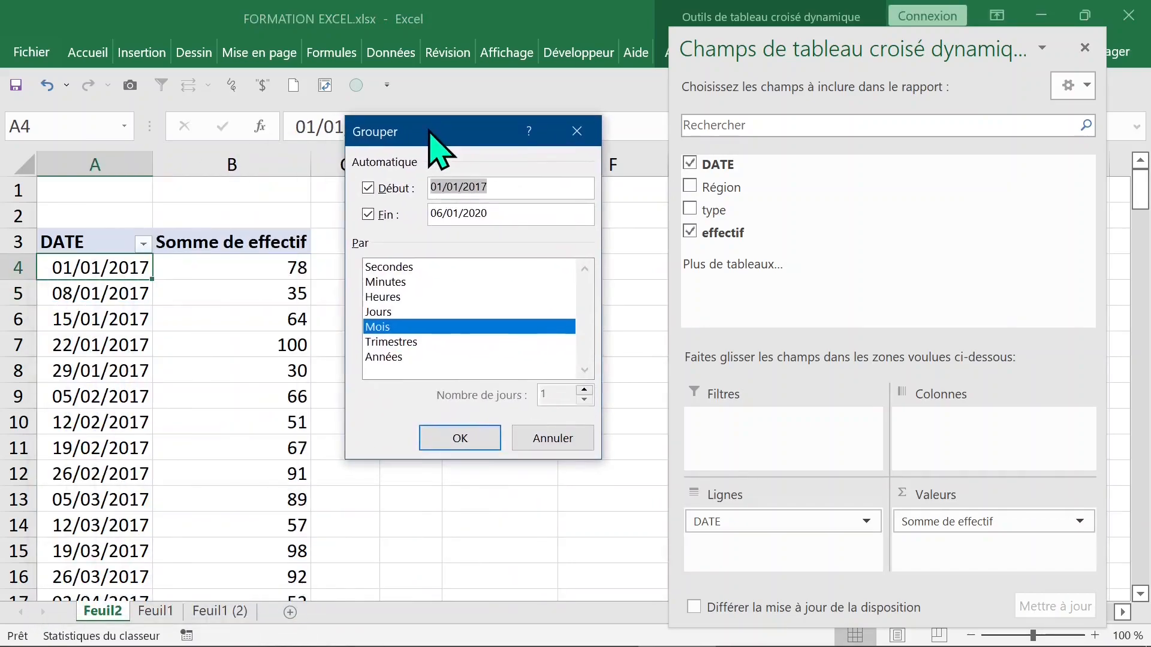
click(392, 327)
click(397, 357)
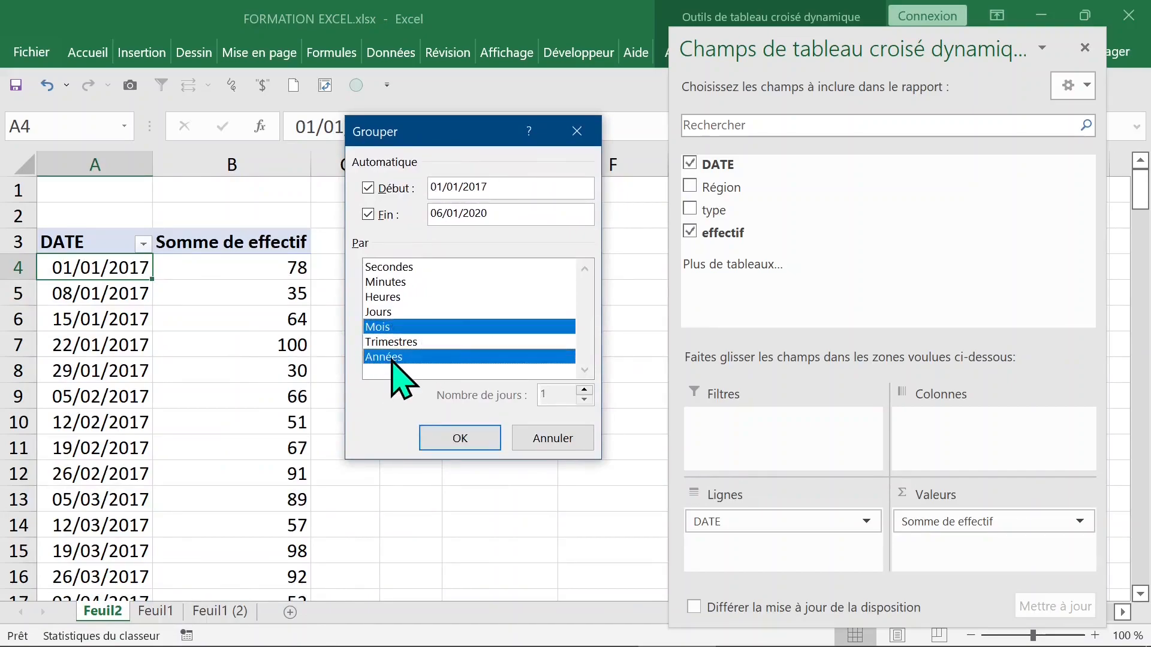
click(455, 437)
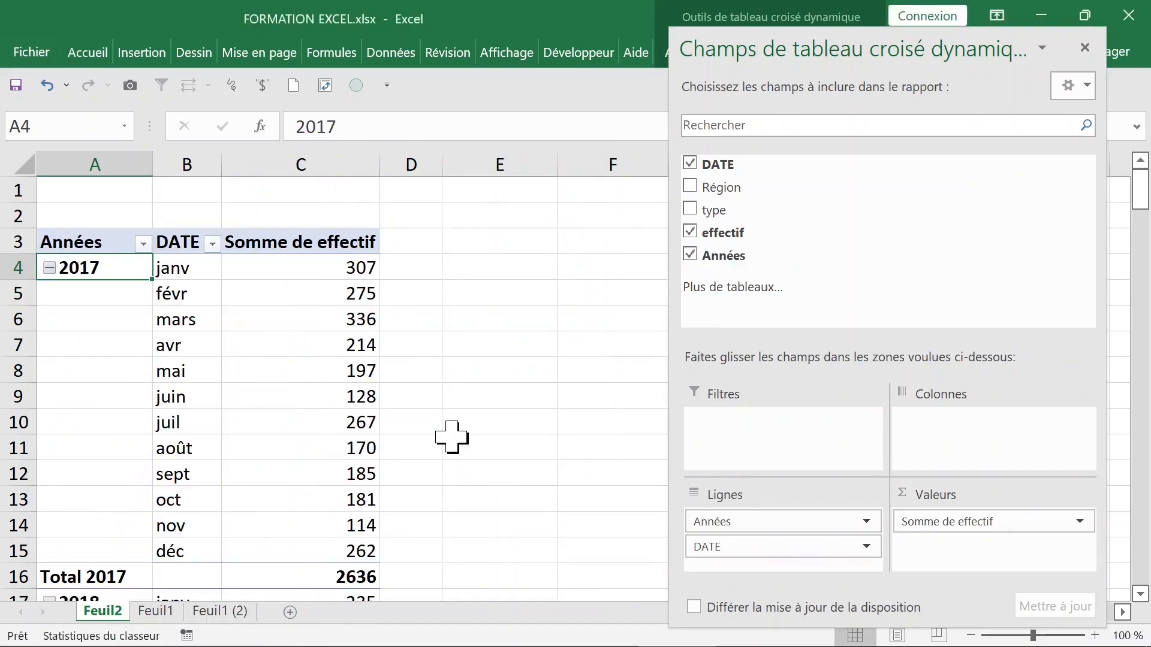
Step: Check the monthly effectif sums under 2017 and close the field list
click(214, 353)
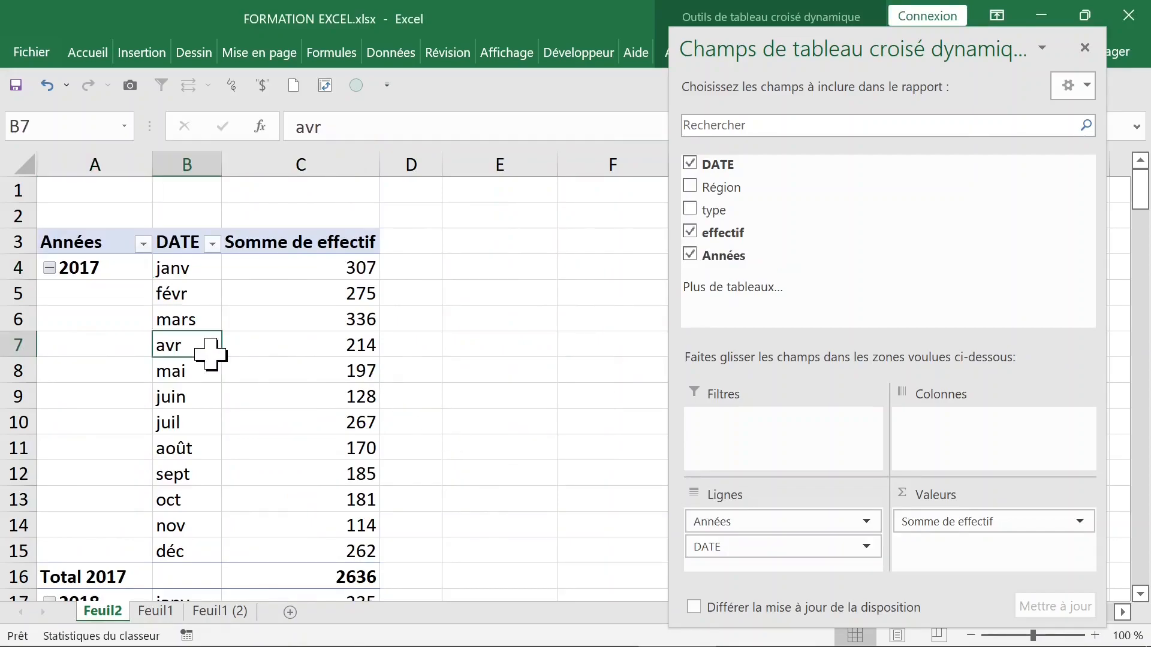
click(352, 275)
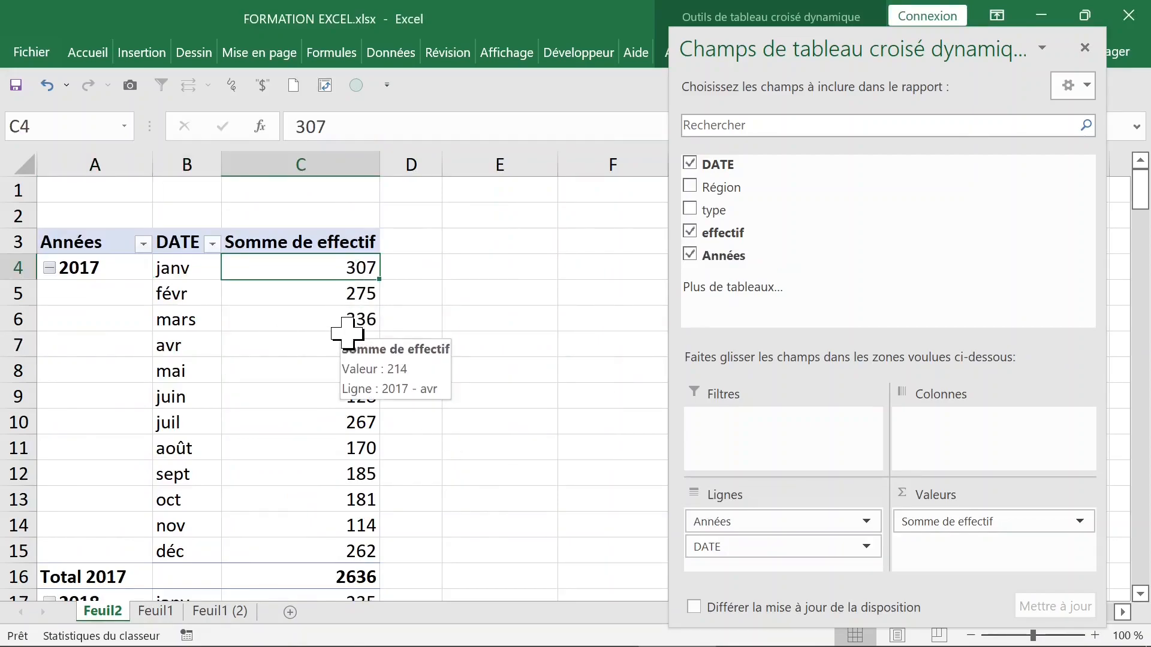
drag(90, 290, 92, 516)
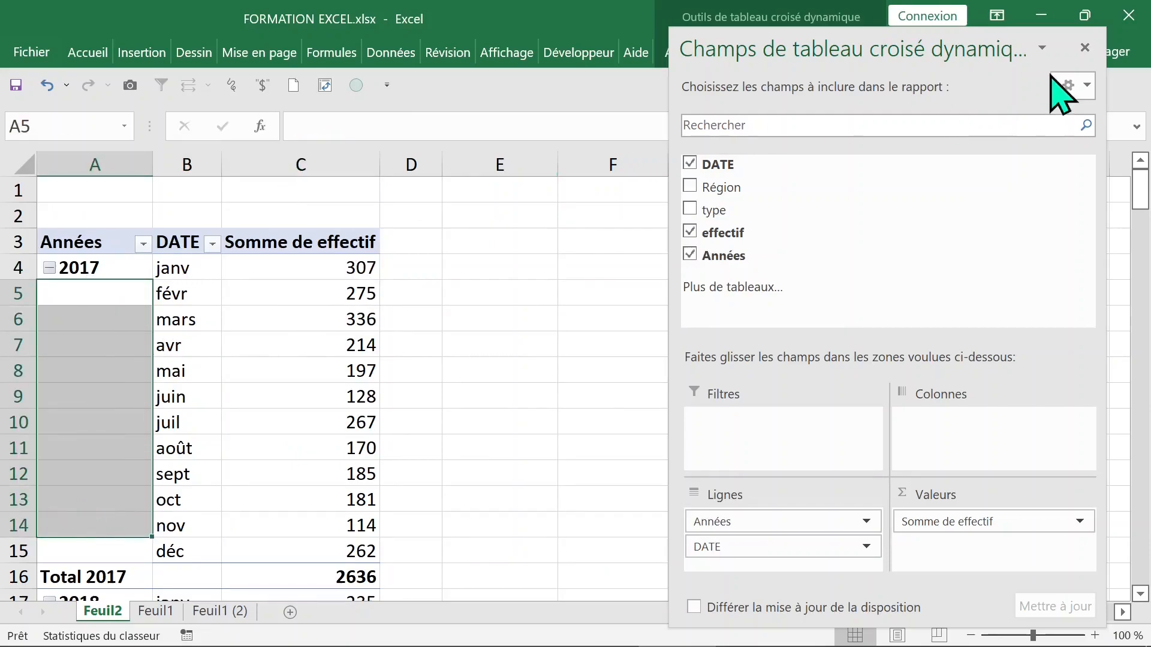
click(1084, 47)
Step: Set the pivot table's report layout to repeat all item labels, so each month row carries its year
click(756, 55)
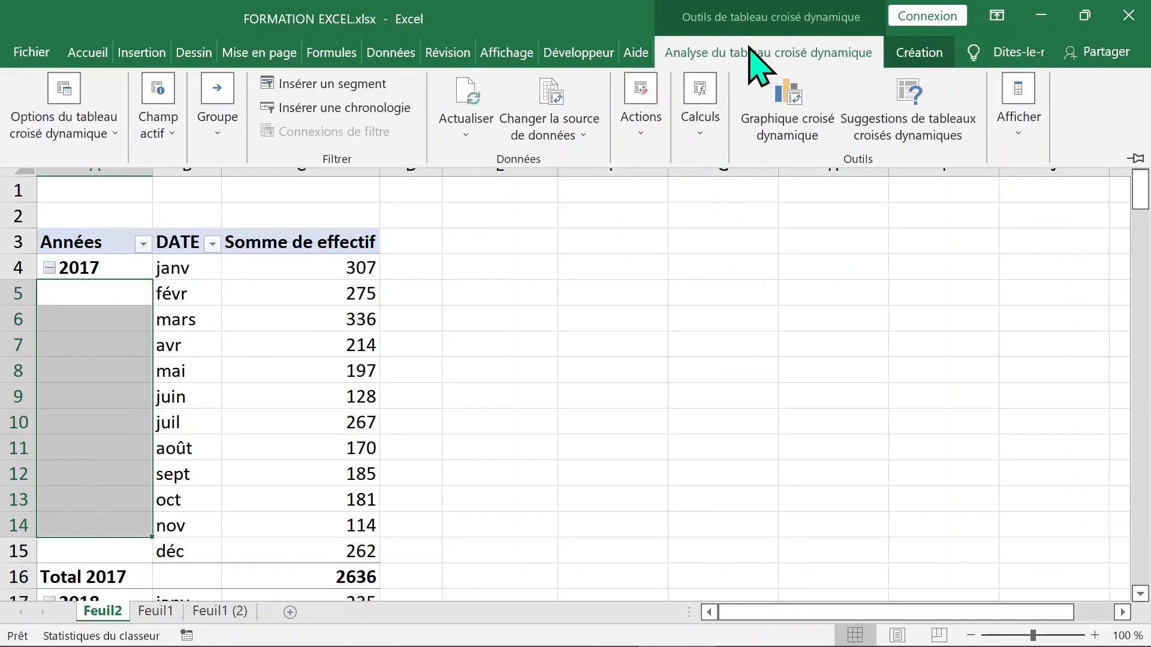
click(928, 50)
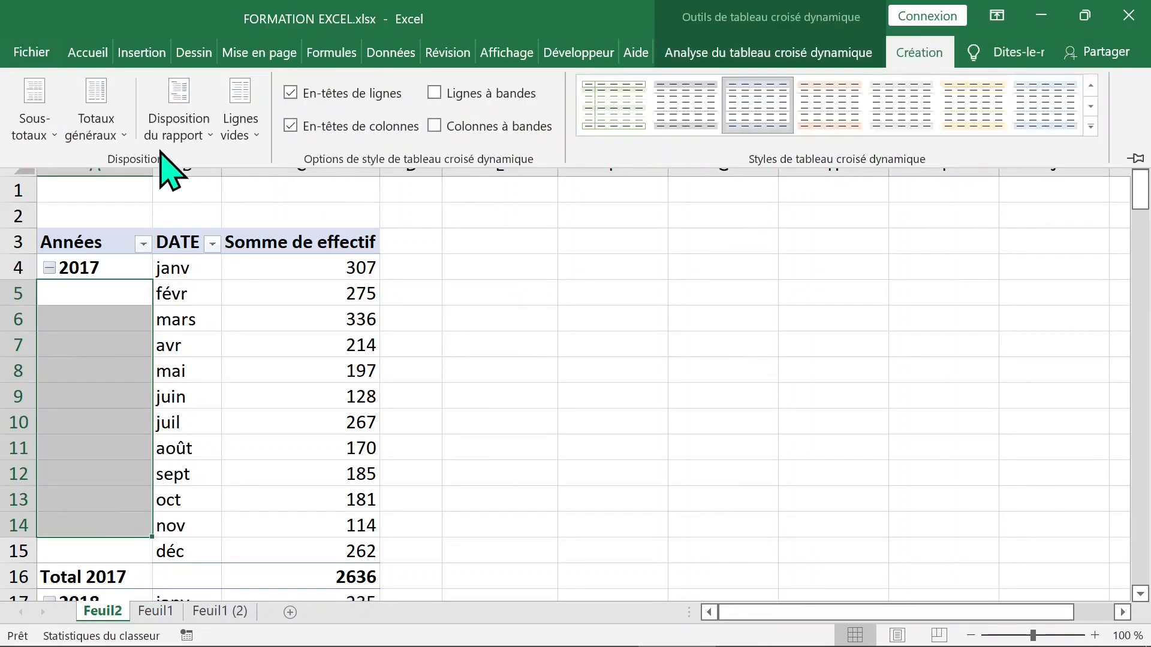
click(186, 137)
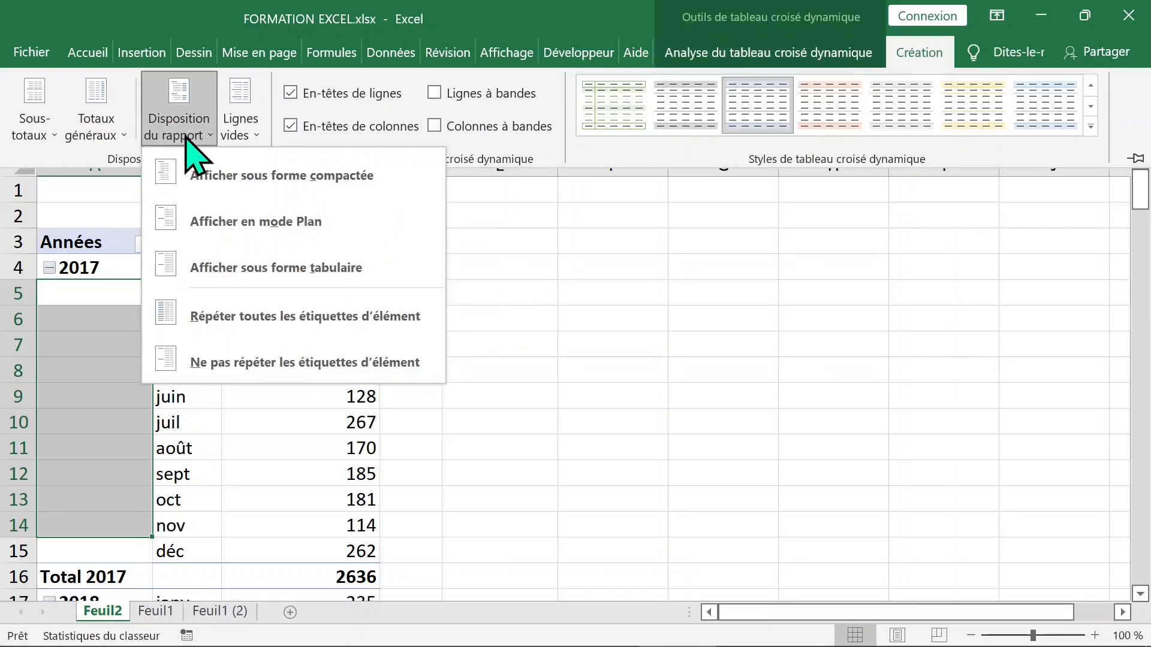
click(298, 321)
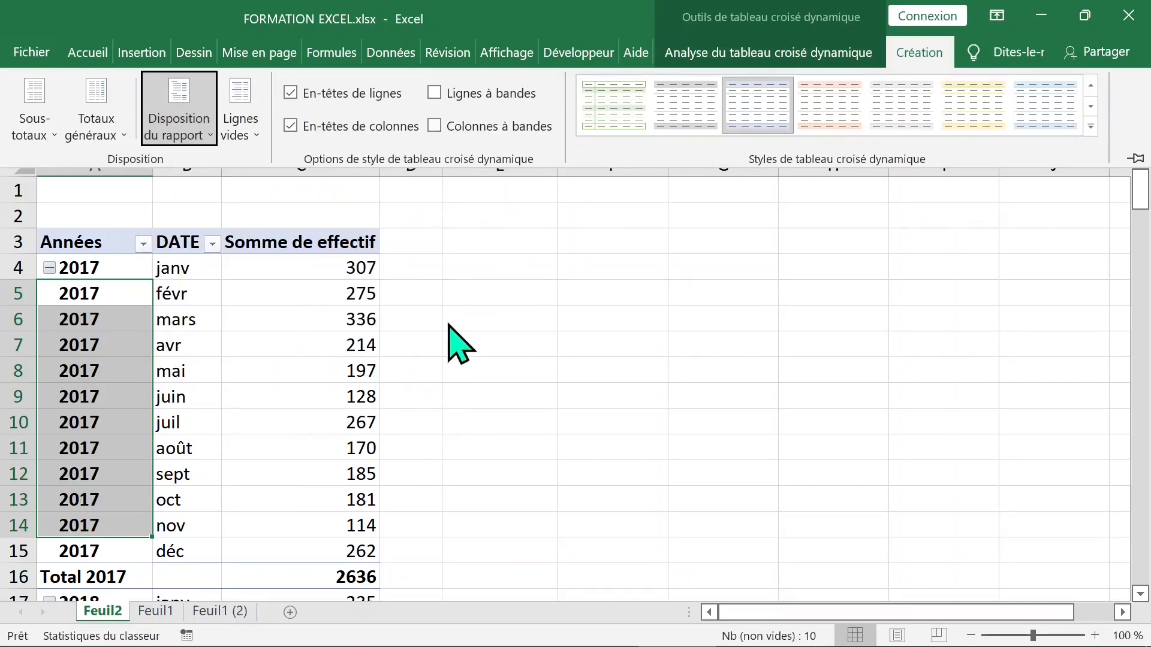
scroll(447, 321, down, 6)
scroll(444, 323, up, 6)
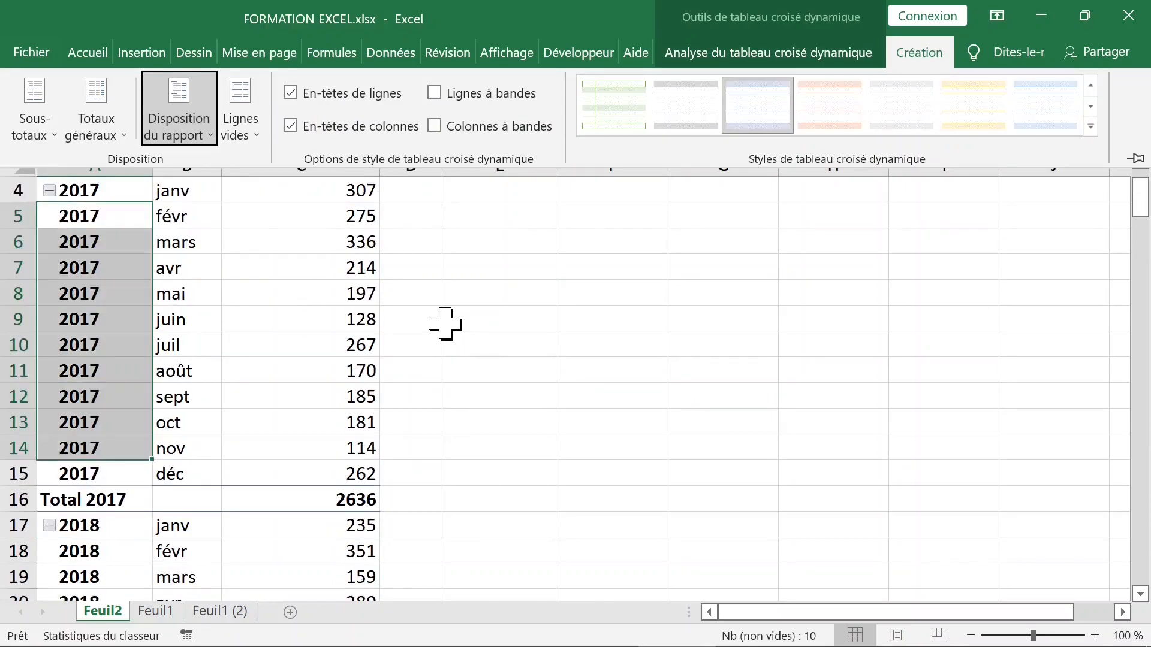
Step: Reopen the pivot field list, move the Années field from Lignes to Colonnes, and close the list
click(184, 291)
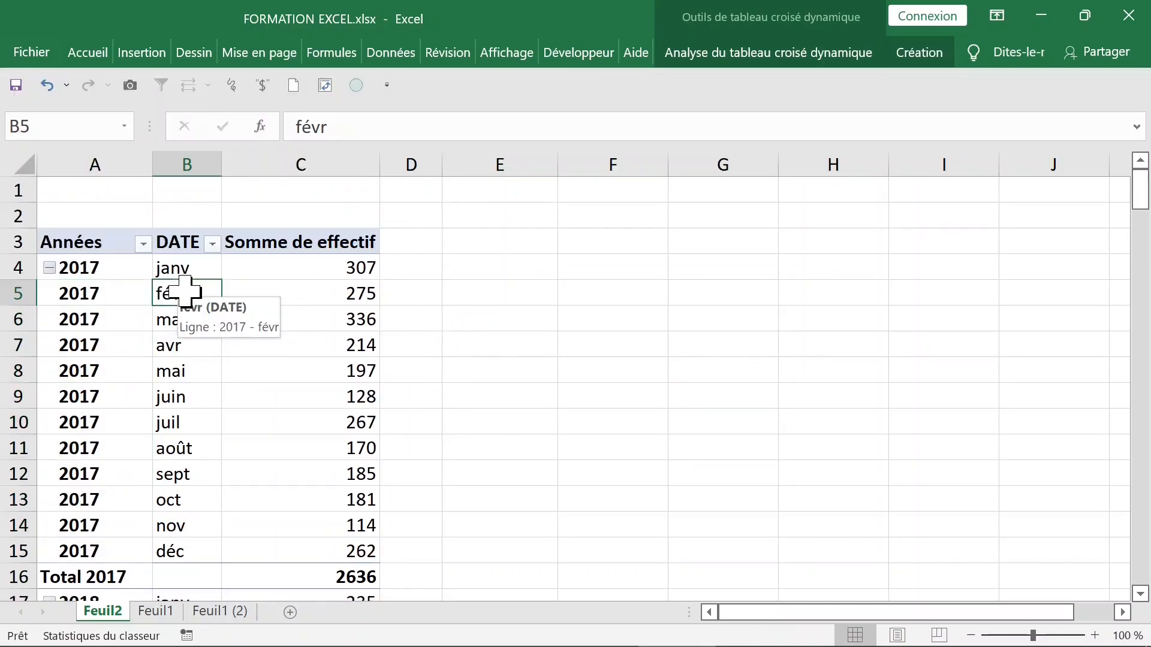
right_click(185, 292)
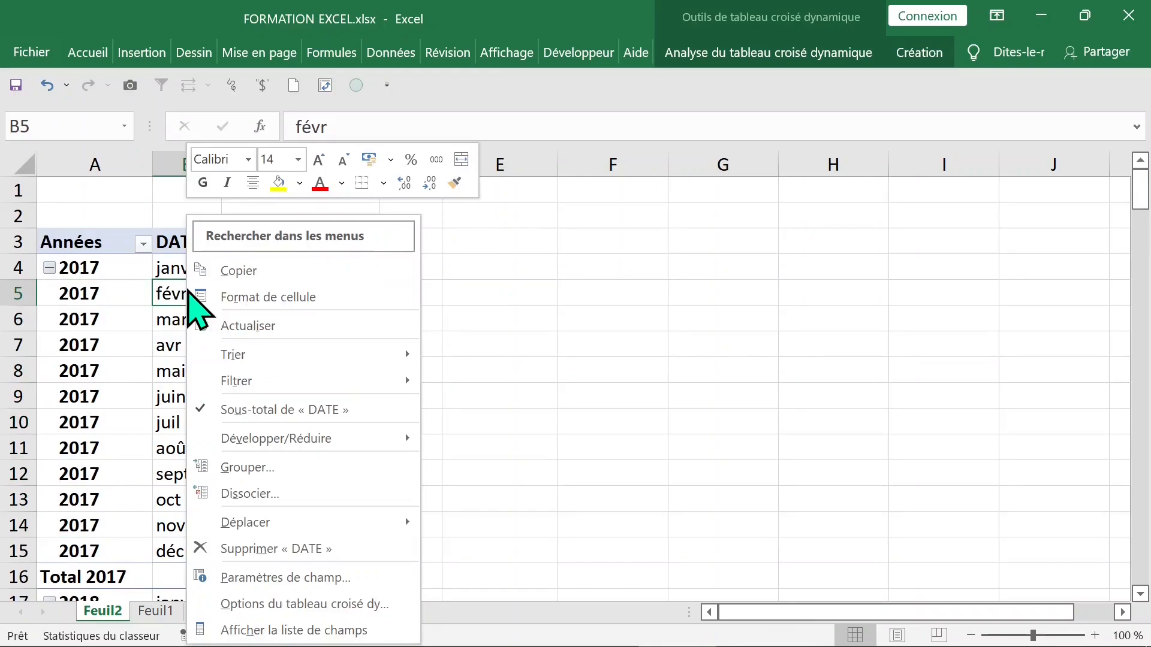
click(294, 630)
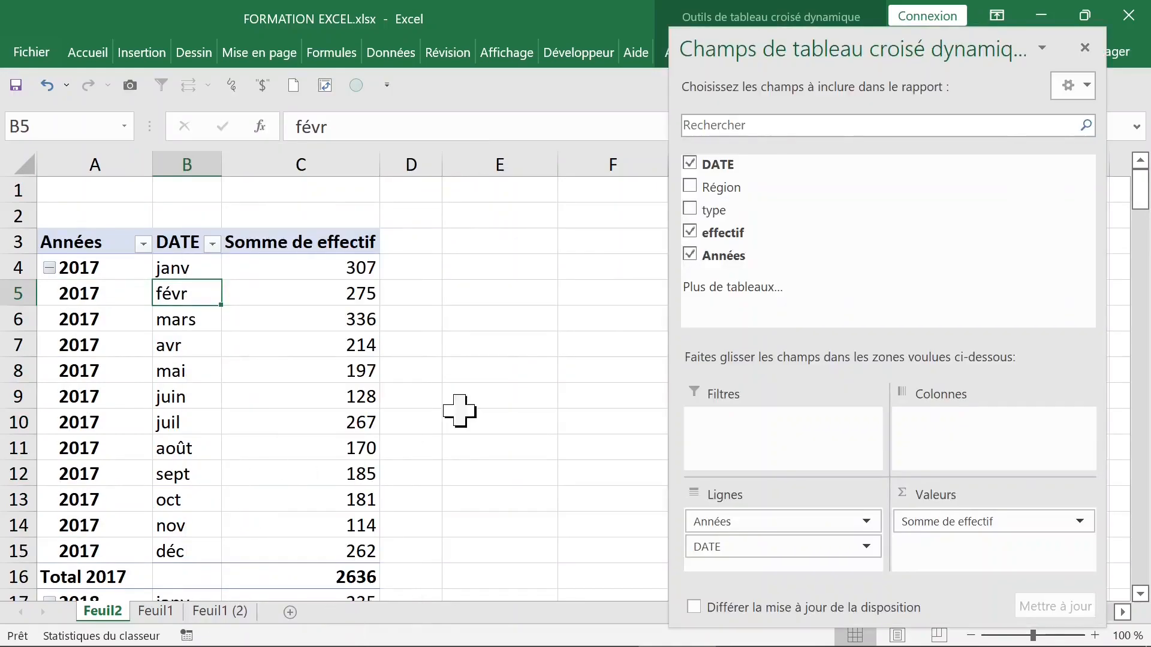
drag(758, 547, 940, 432)
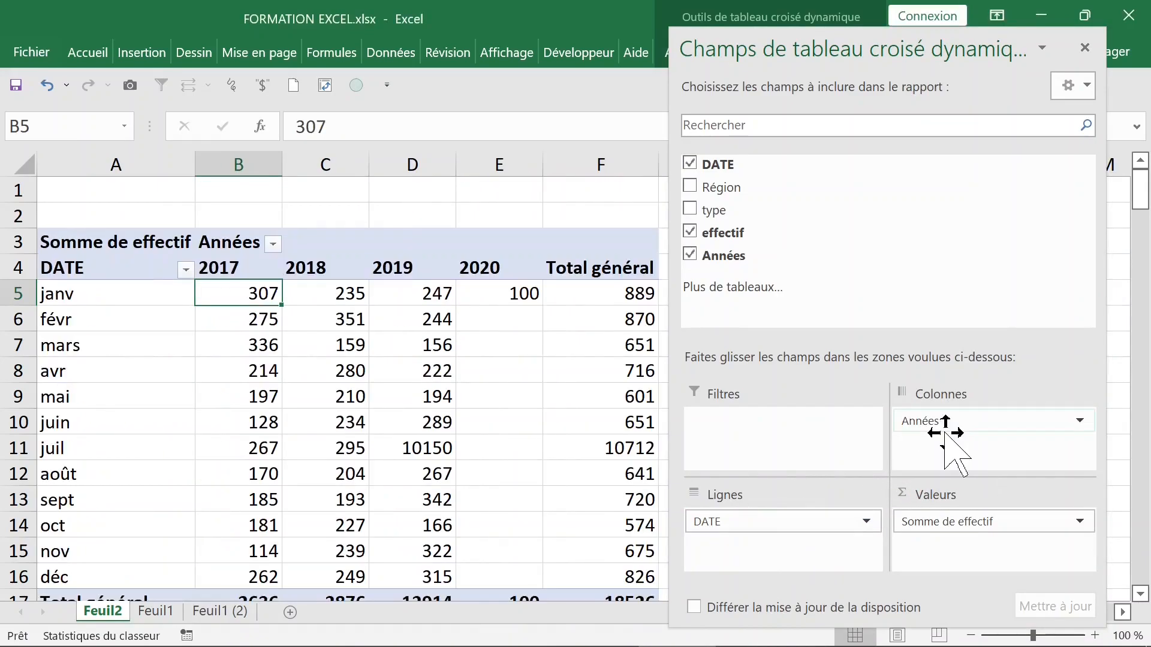
click(404, 375)
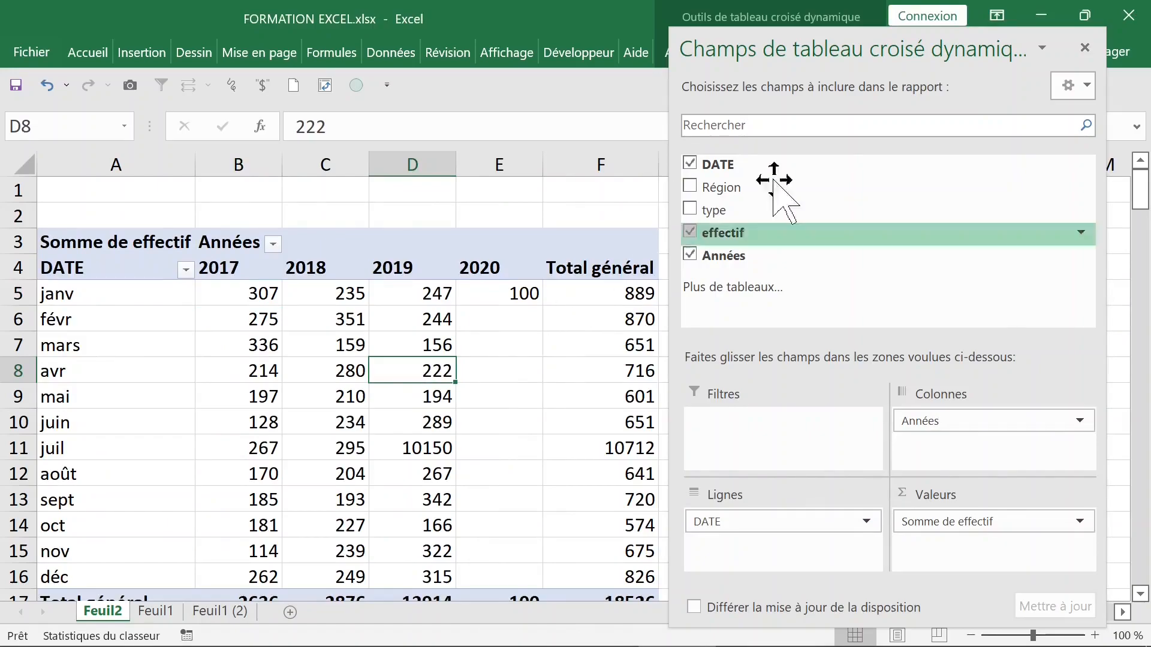
click(1084, 48)
Step: Set the pivot table options to display 0 in empty cells, such as the 2020 months without data
click(496, 316)
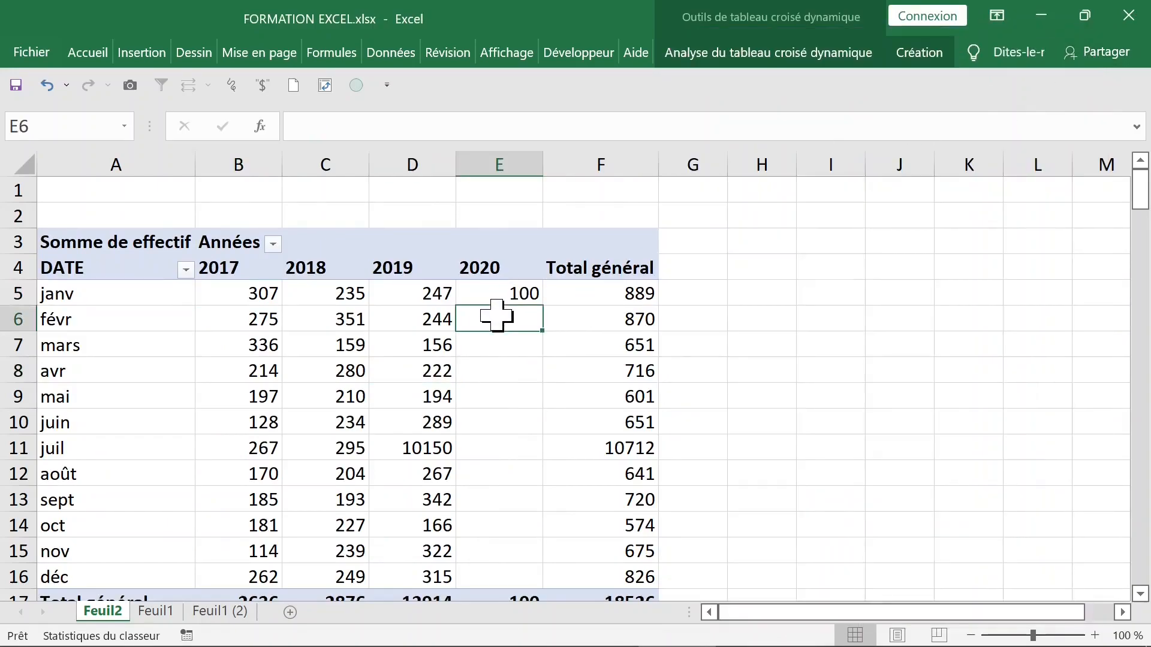
click(494, 371)
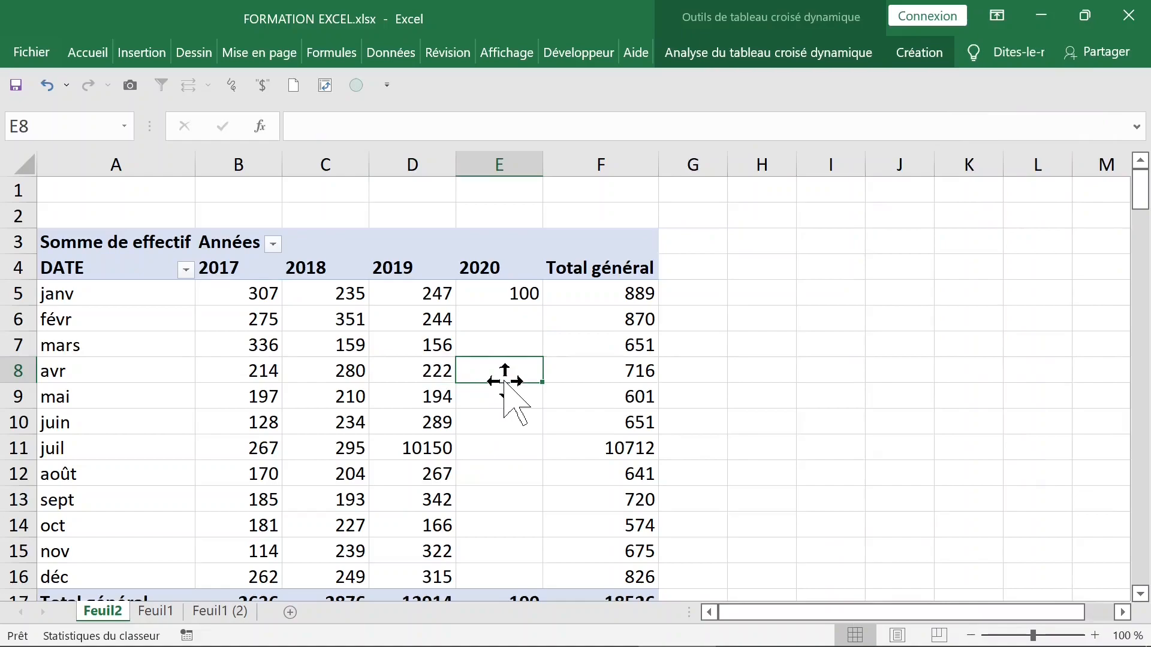
scroll(506, 381, down, 2)
scroll(503, 381, up, 2)
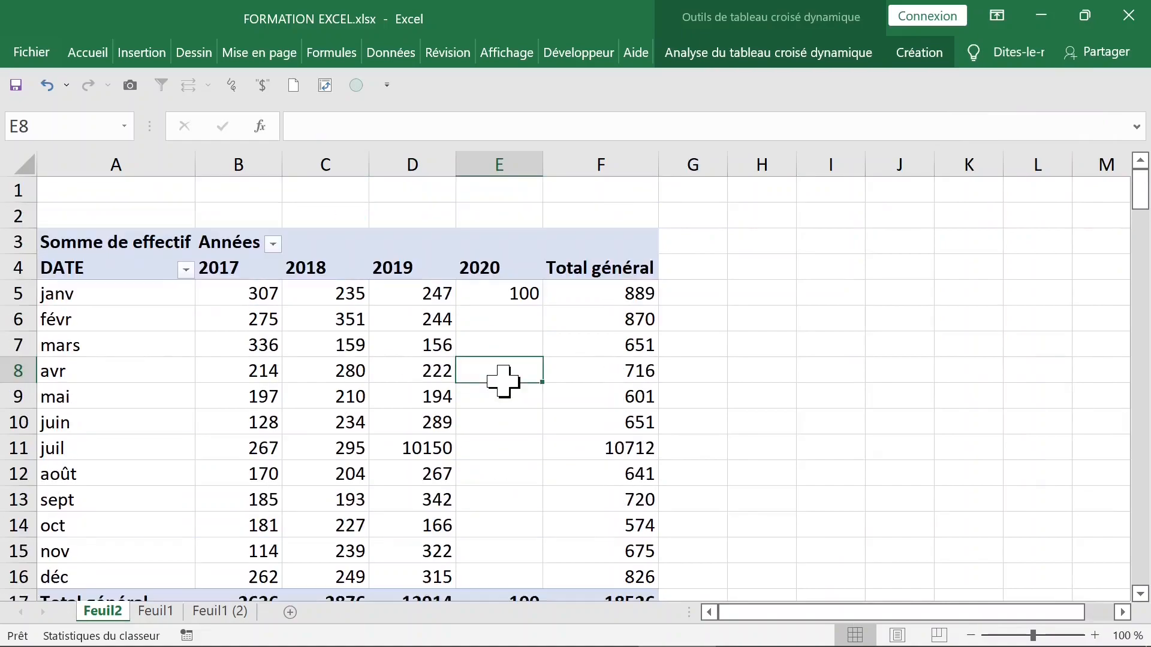
click(388, 322)
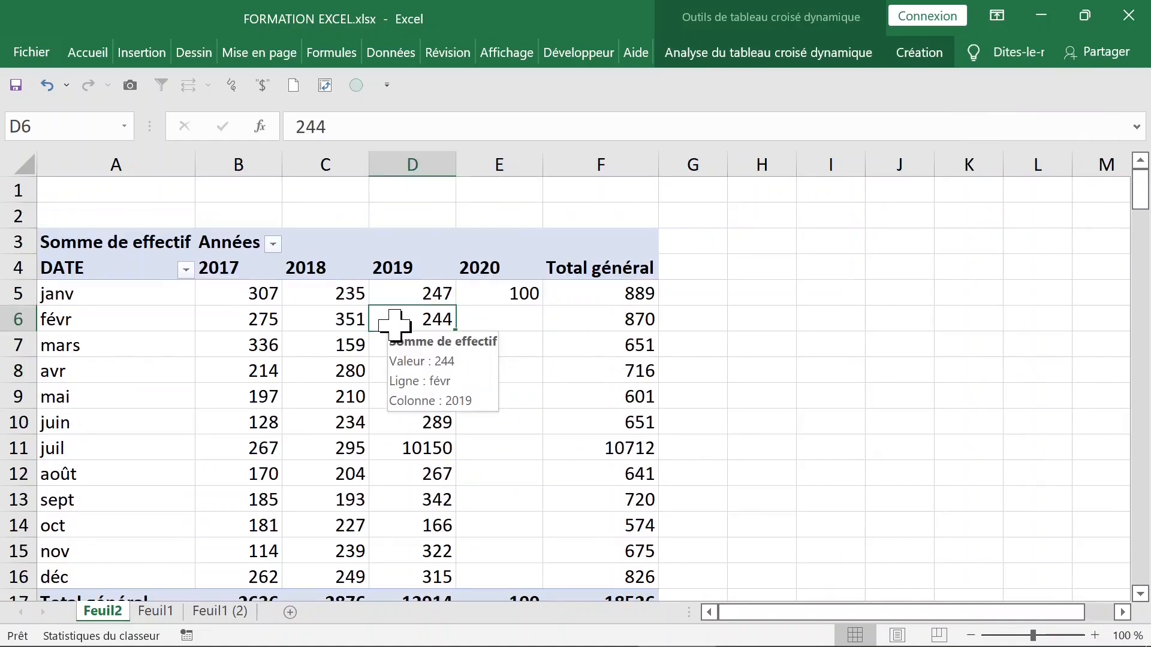
click(477, 319)
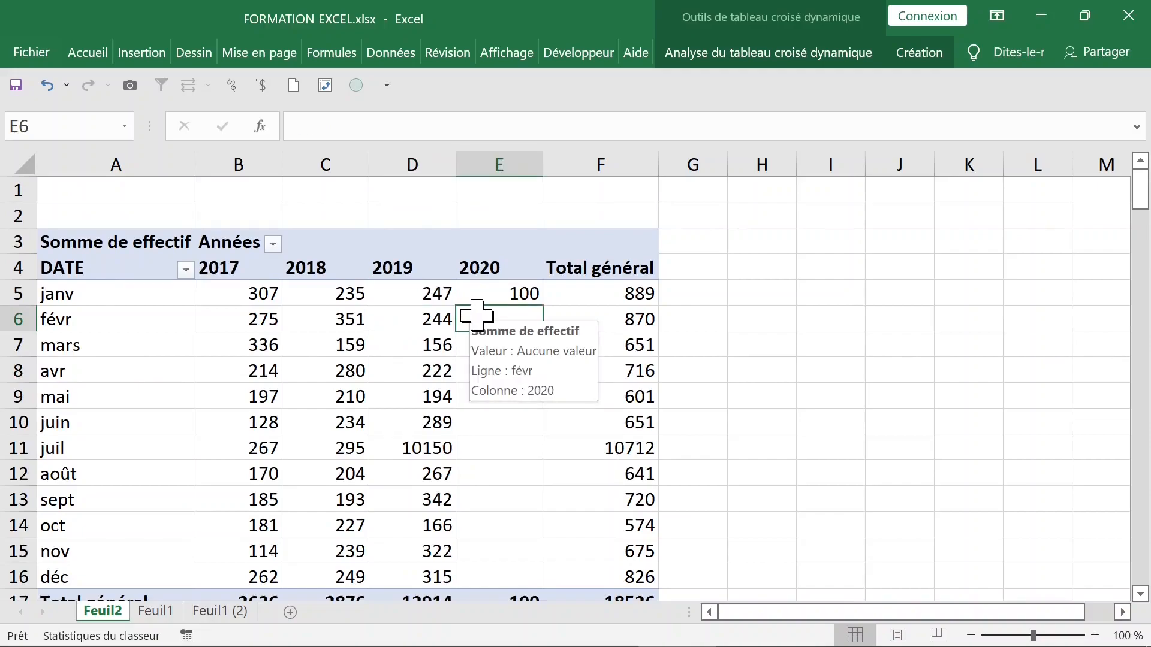
right_click(480, 319)
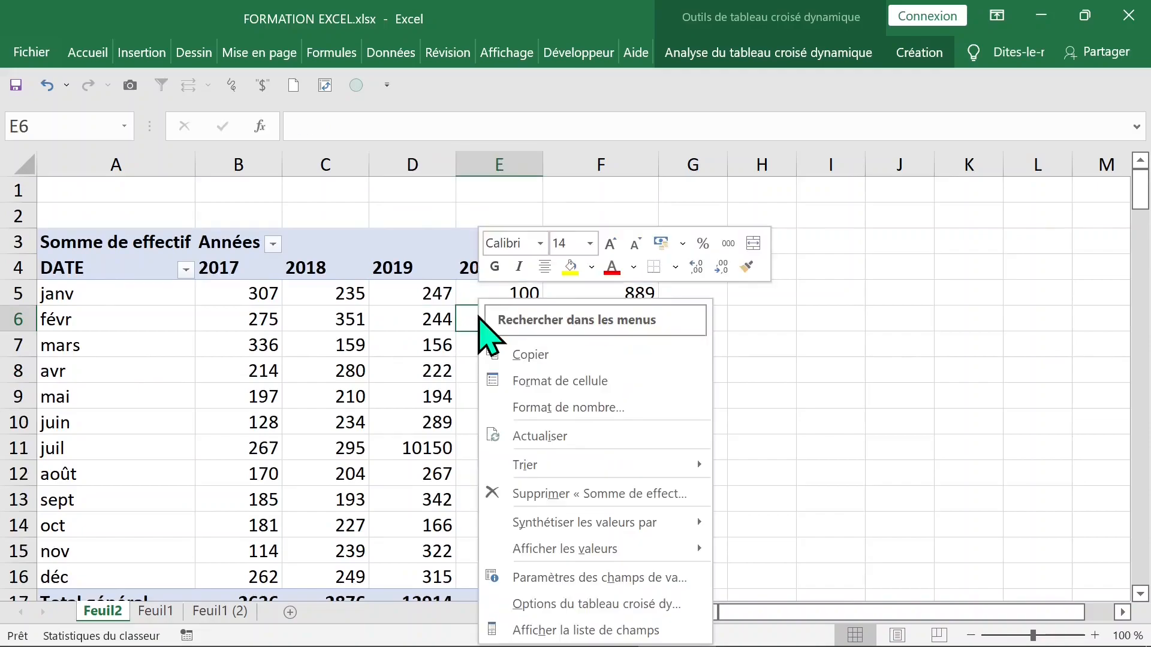
click(590, 603)
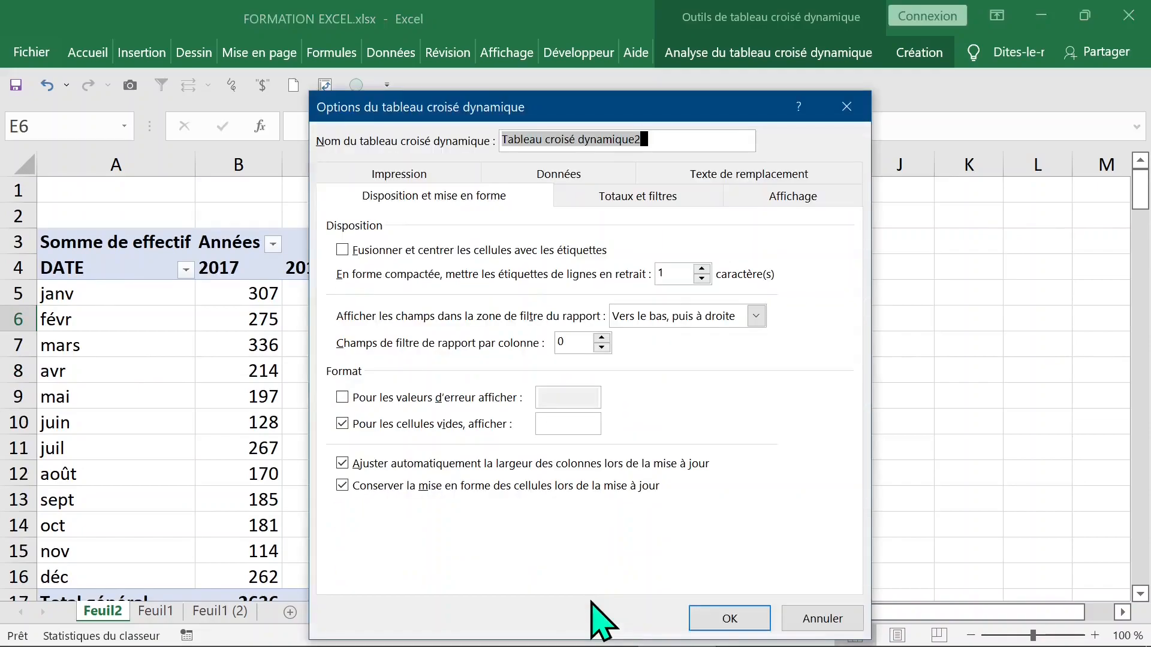
click(399, 424)
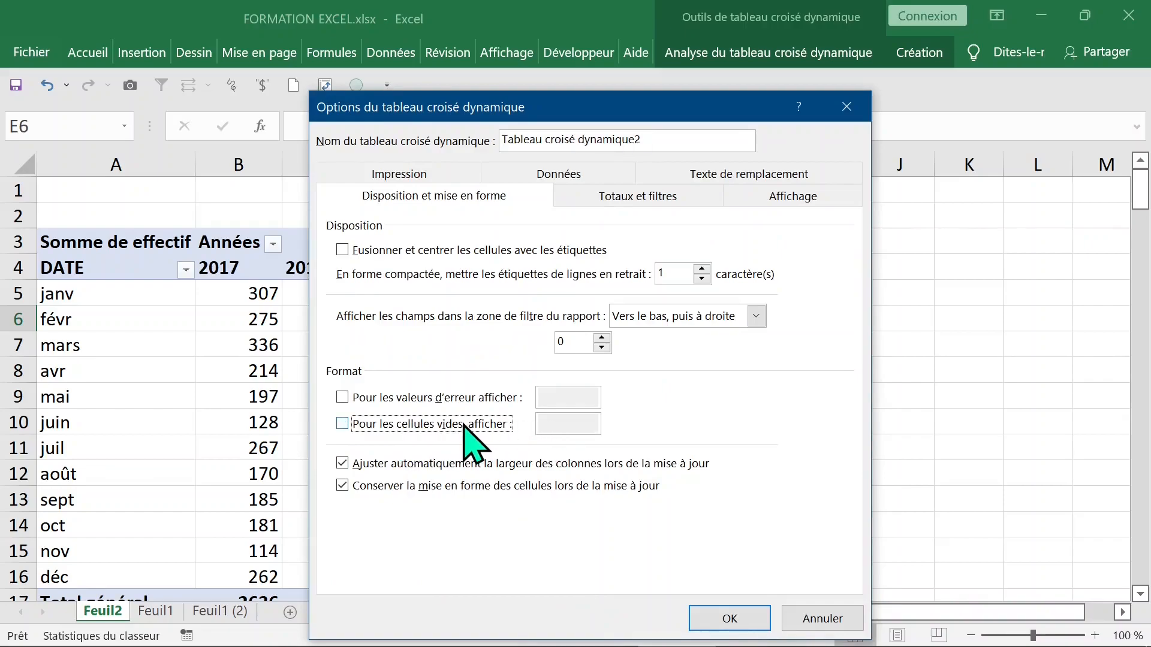
click(568, 424)
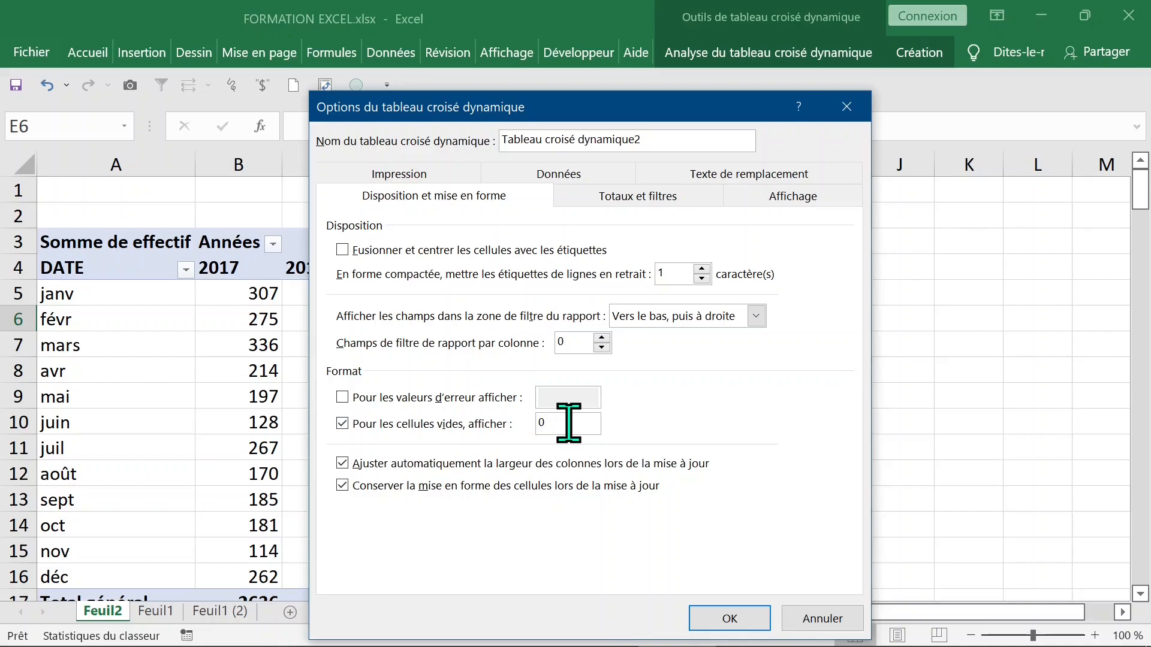
key(Return)
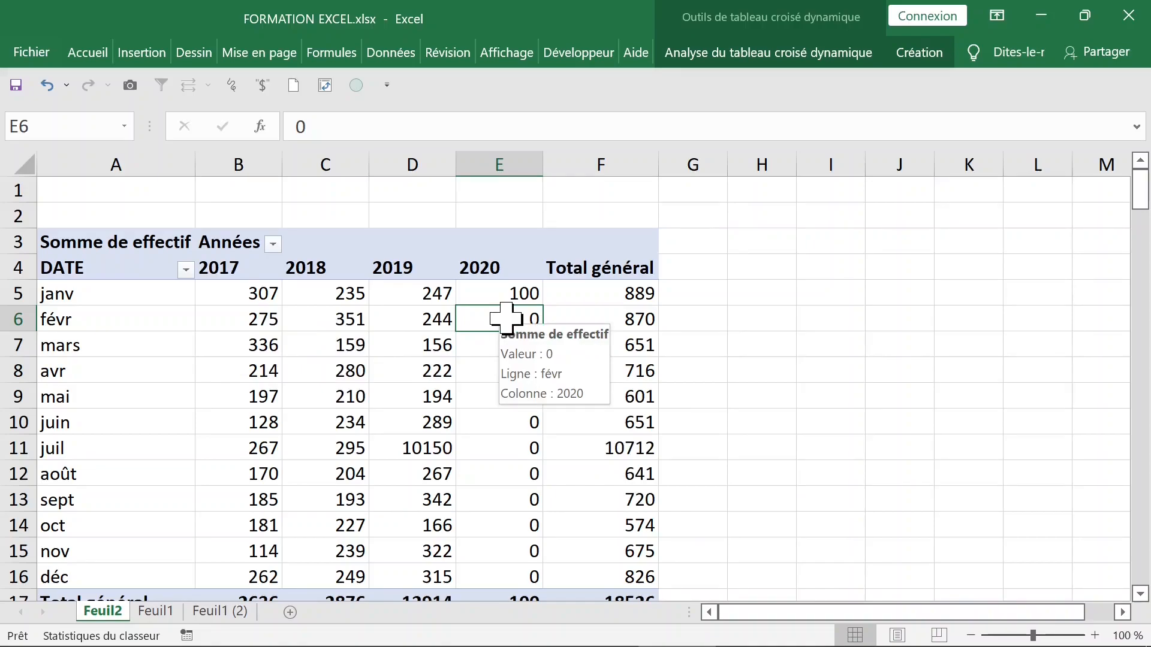
Step: Review the year columns and select the month labels from janv to déc
click(311, 366)
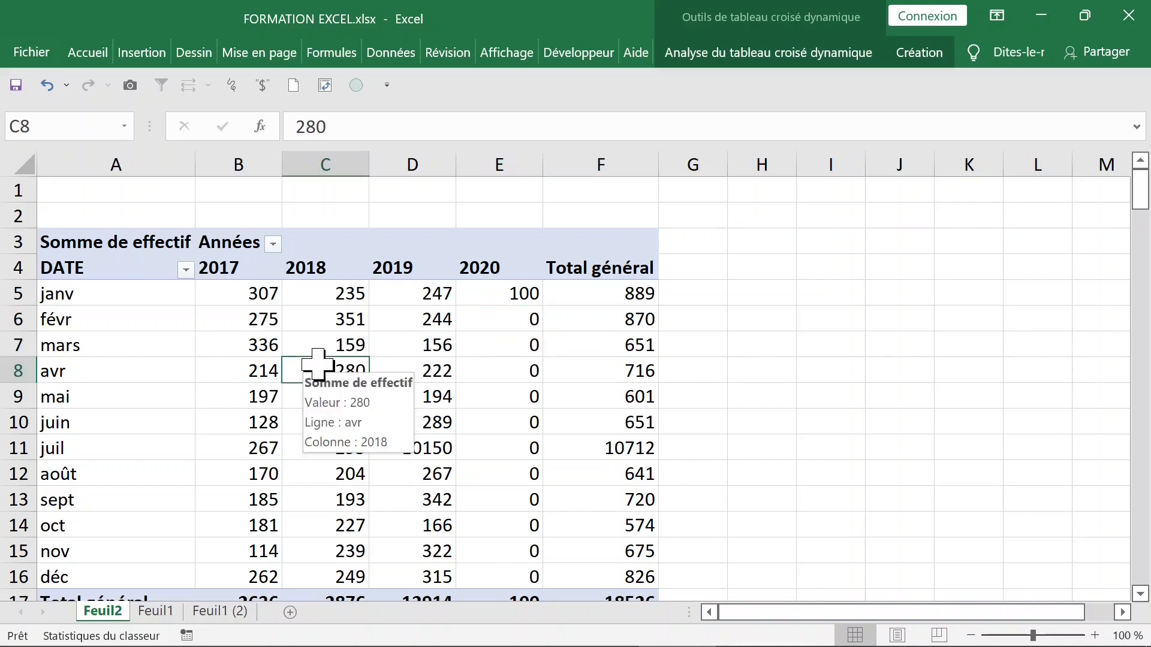
drag(228, 267, 352, 264)
click(192, 300)
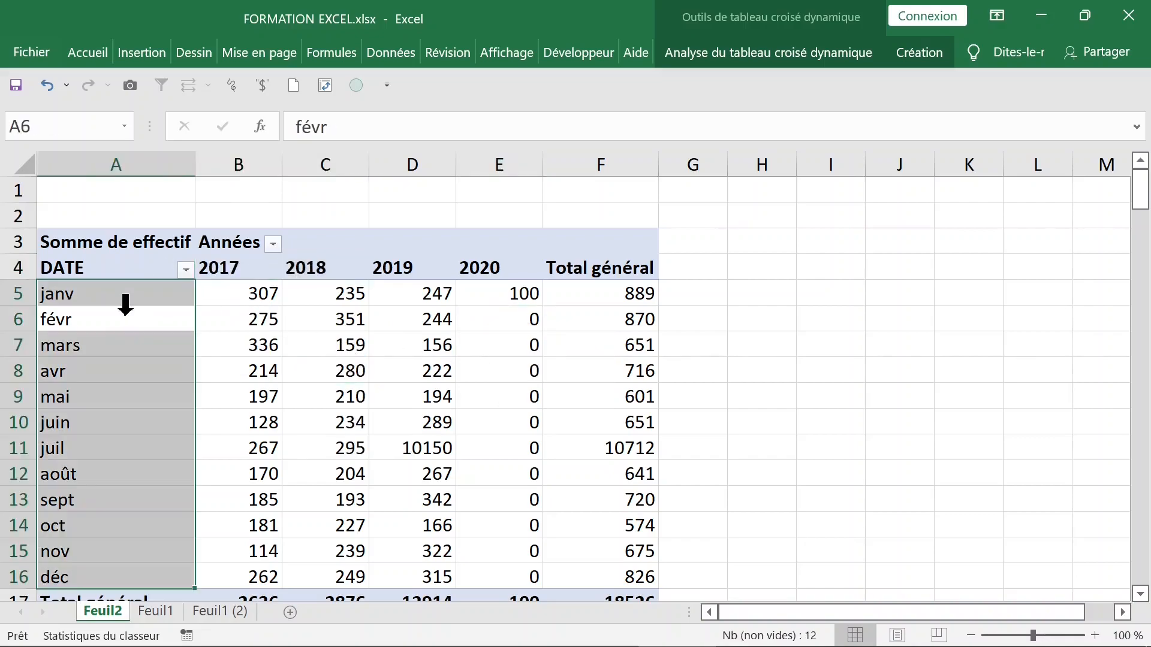